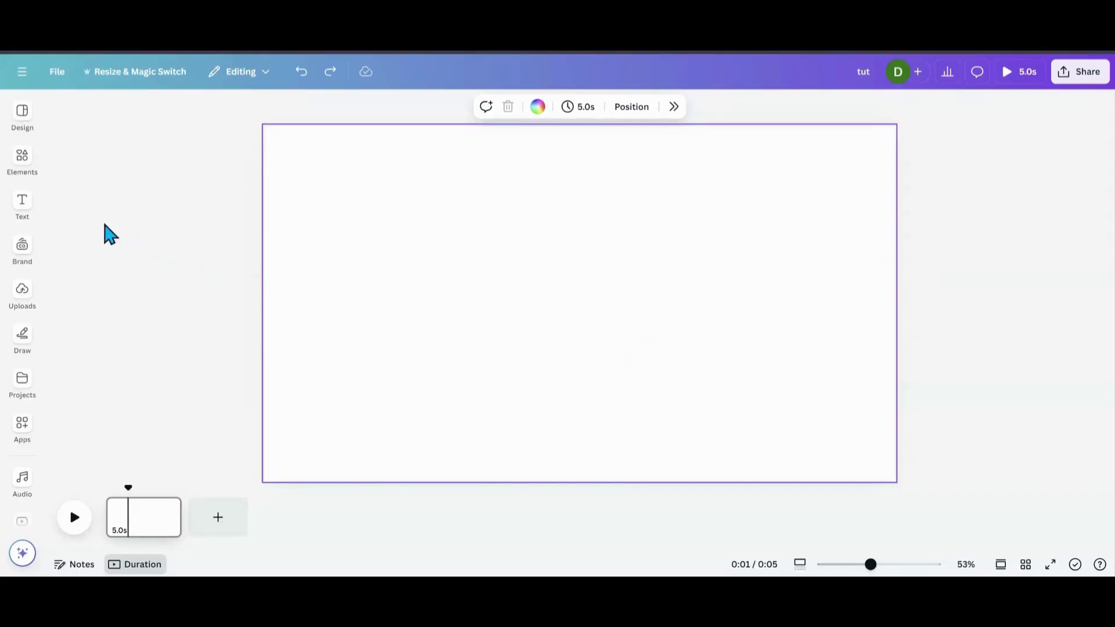
- Add the Coming Soon text combination, ungroup it, and delete the COMING and SOON words
left_click(26, 207)
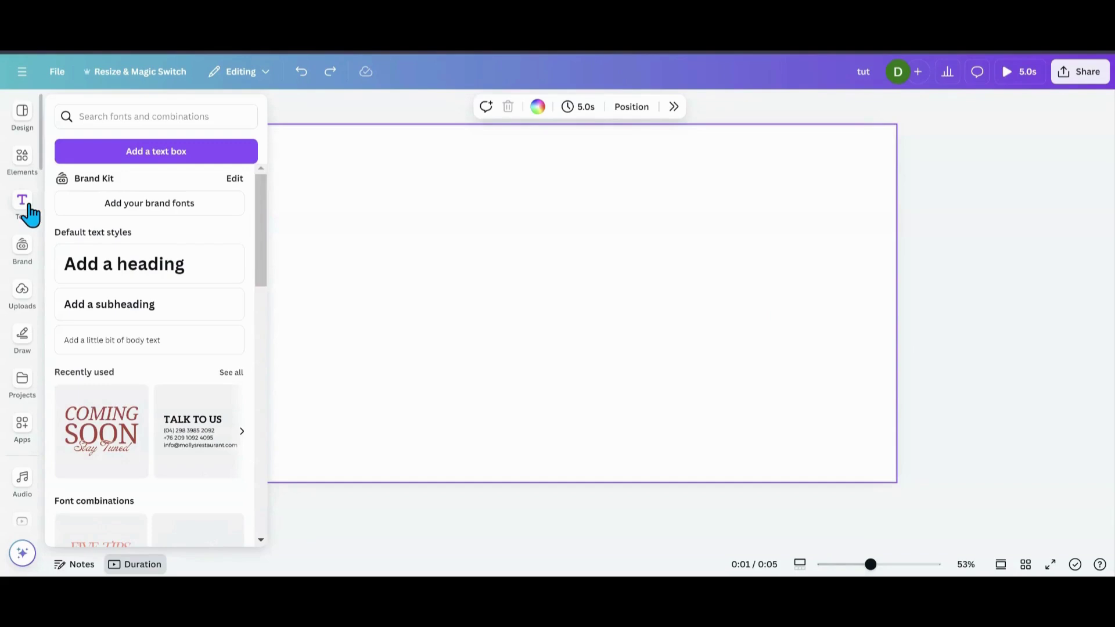
left_click(86, 425)
left_click_drag(523, 336, 553, 308)
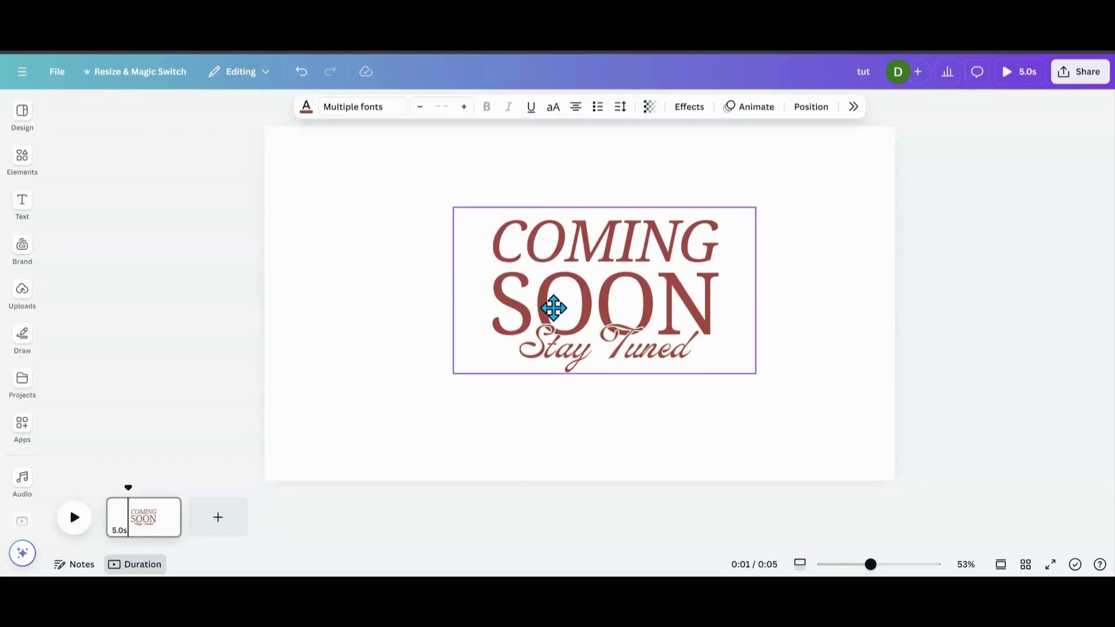
left_click(566, 182)
left_click(372, 375)
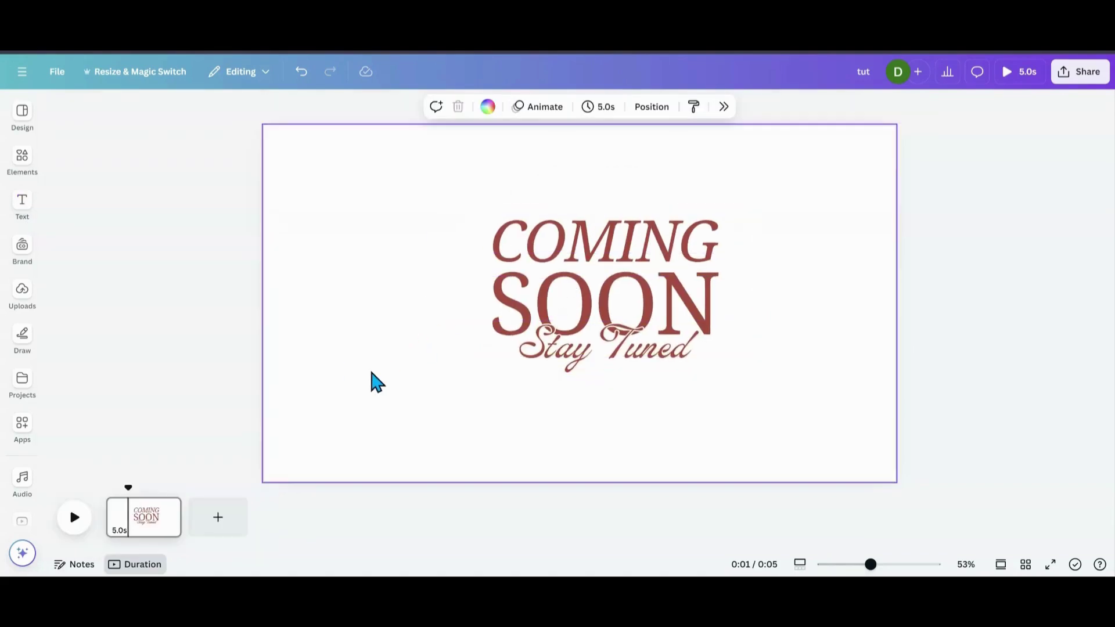
left_click(561, 317)
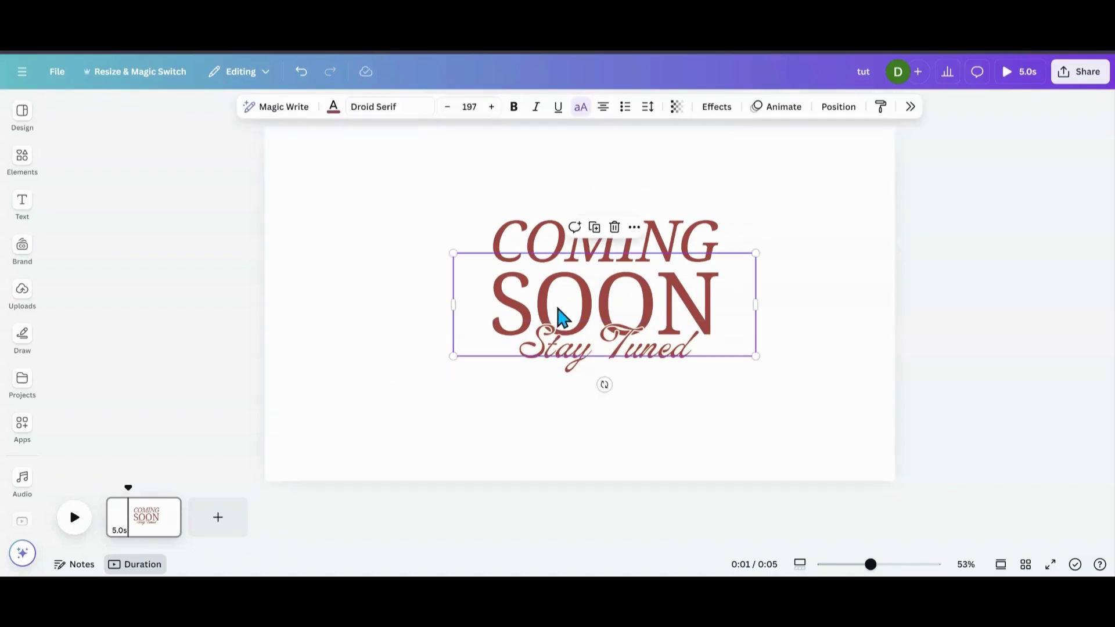
left_click(615, 227)
left_click(617, 233)
left_click(612, 180)
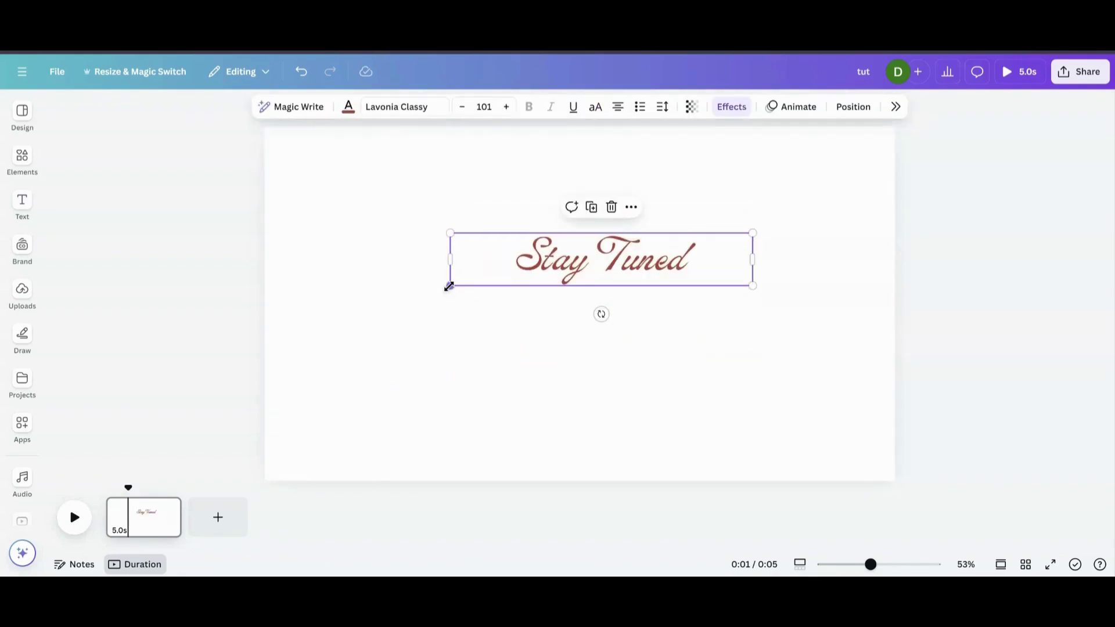
- Enlarge Stay Tuned to size 173, set its effect to None, and nudge it into place
left_click_drag(449, 286, 339, 357)
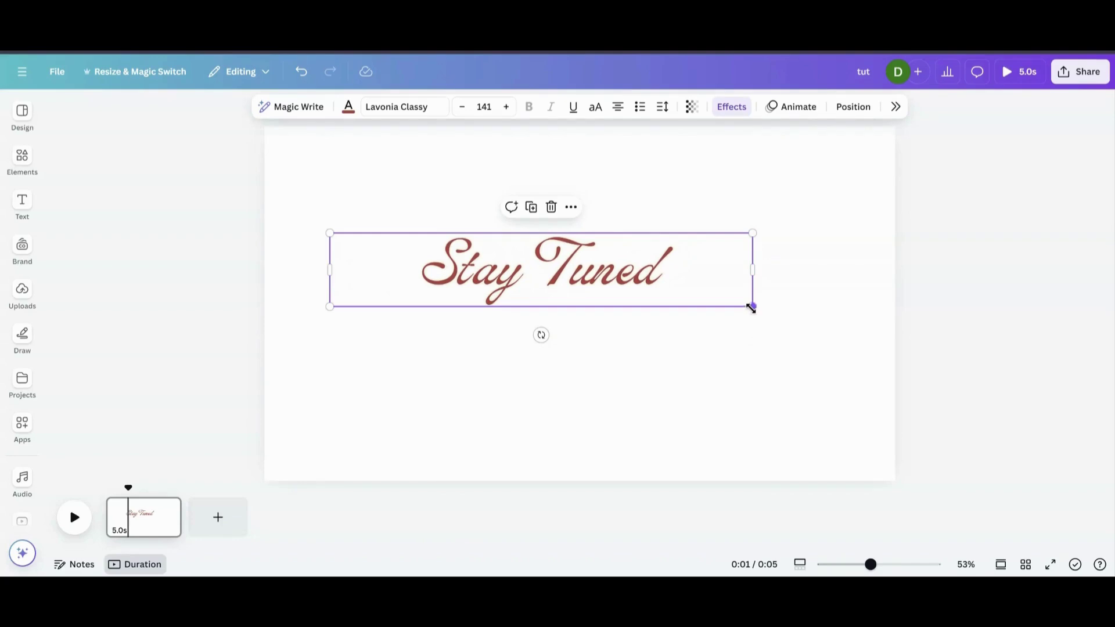
left_click_drag(751, 308, 851, 349)
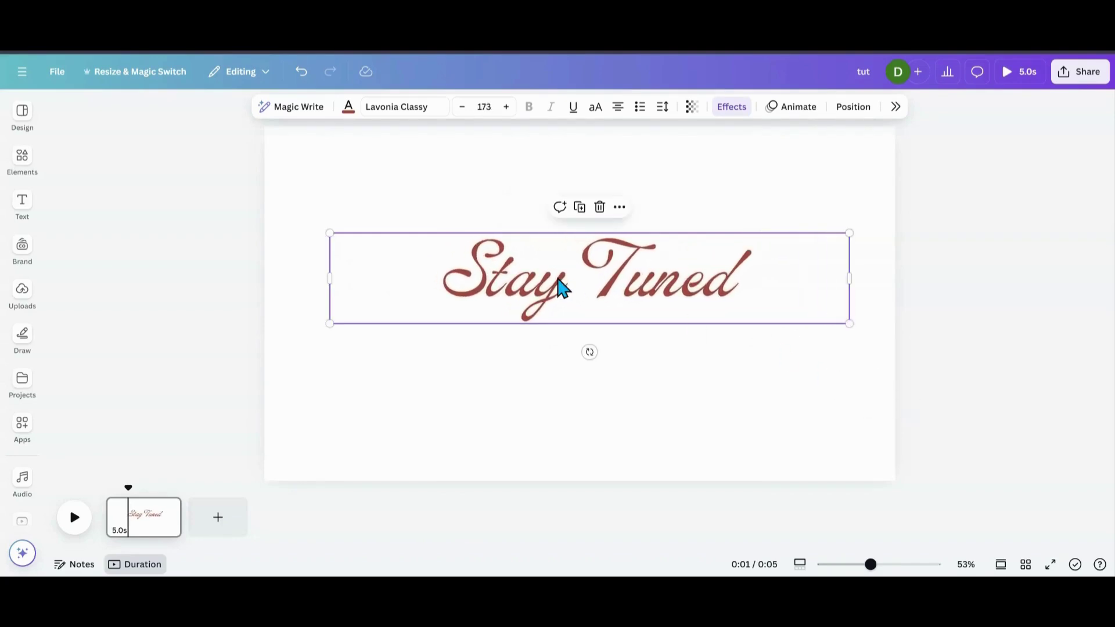
left_click(729, 116)
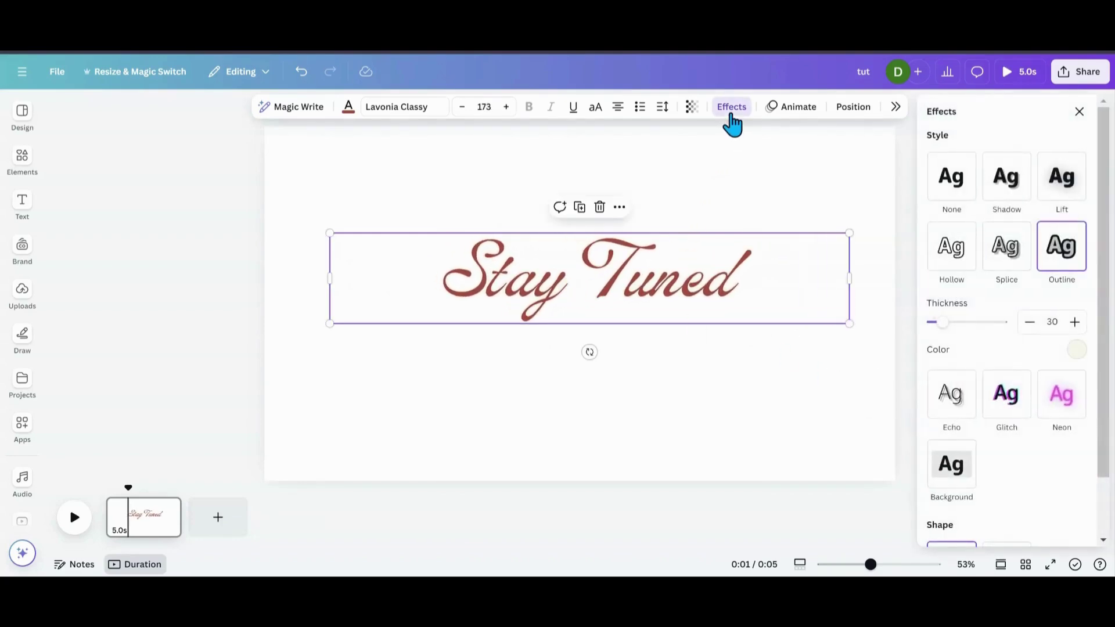
left_click(946, 198)
left_click(826, 180)
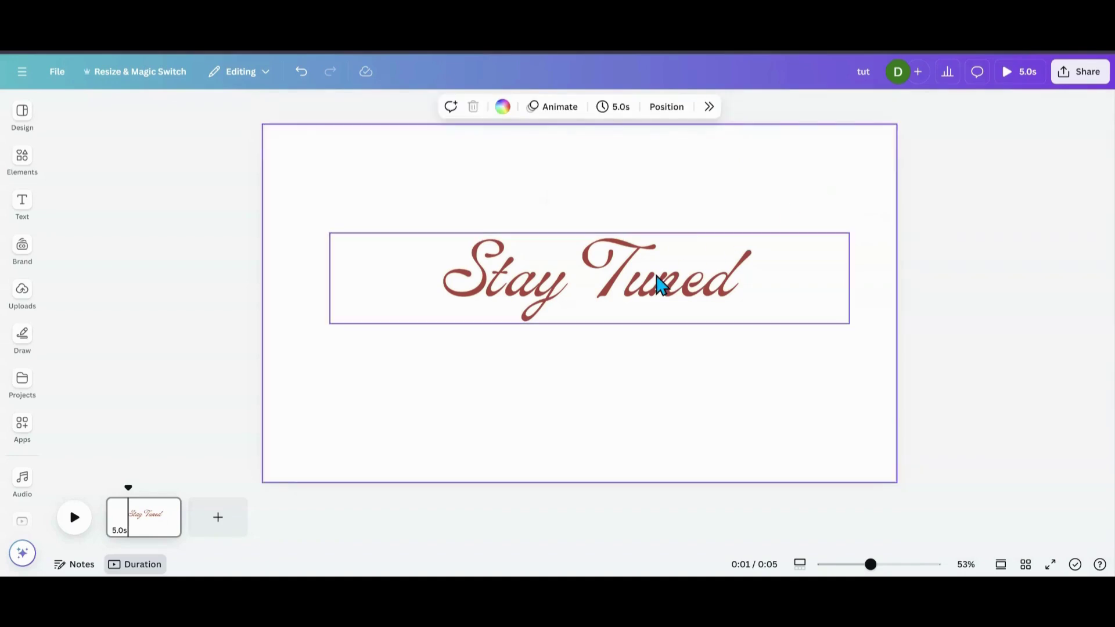
left_click_drag(662, 286, 649, 284)
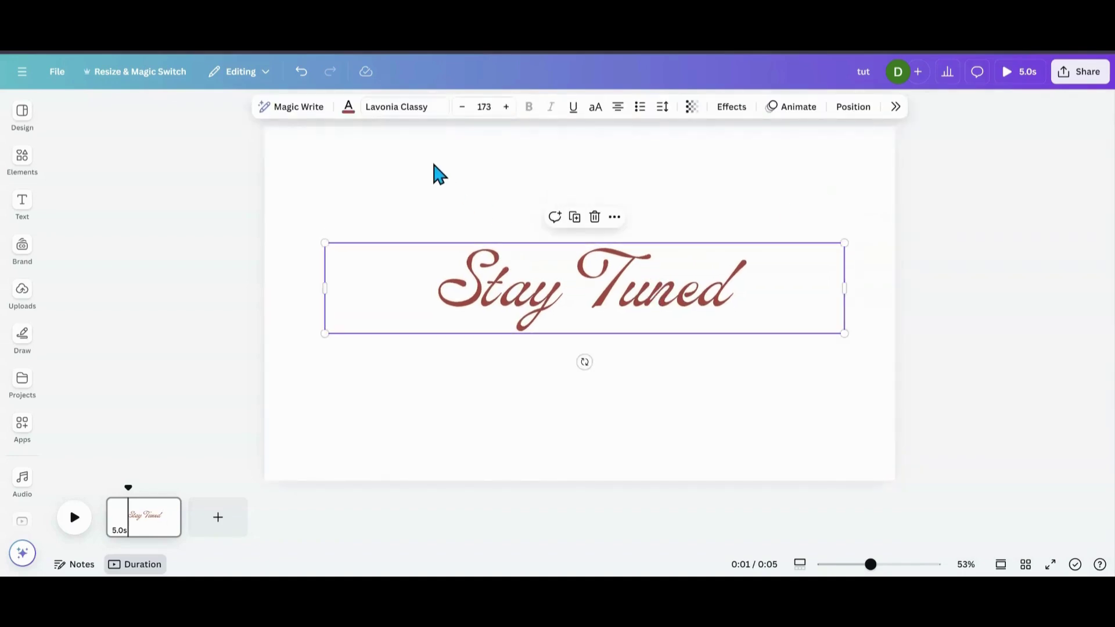
- Fill the page background with the same brown document colour as the Stay Tuned text
left_click(411, 161)
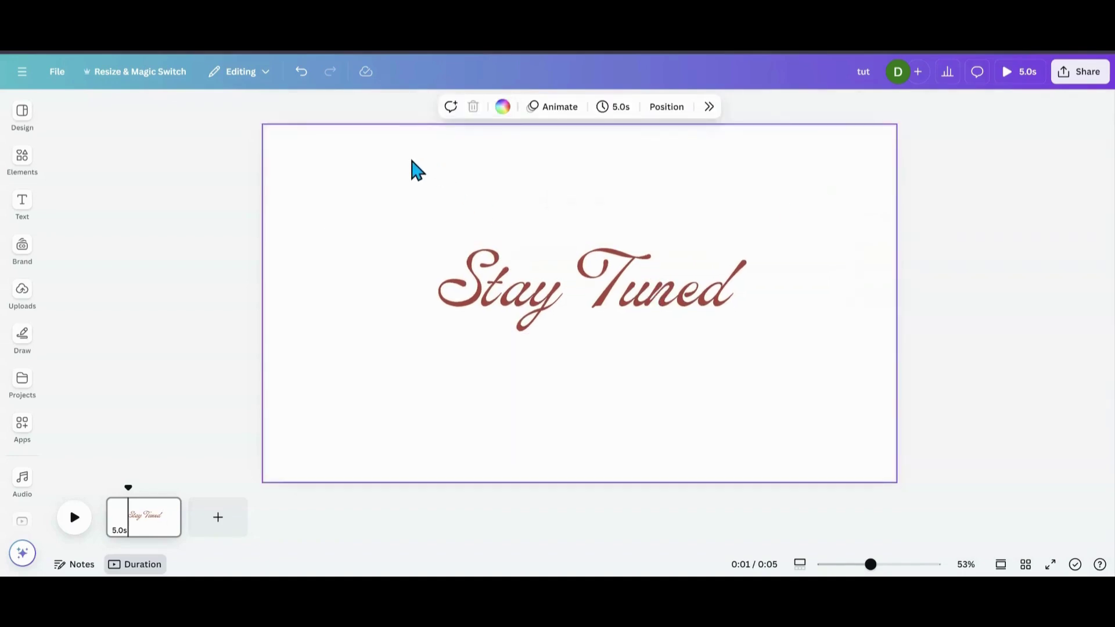
left_click(503, 107)
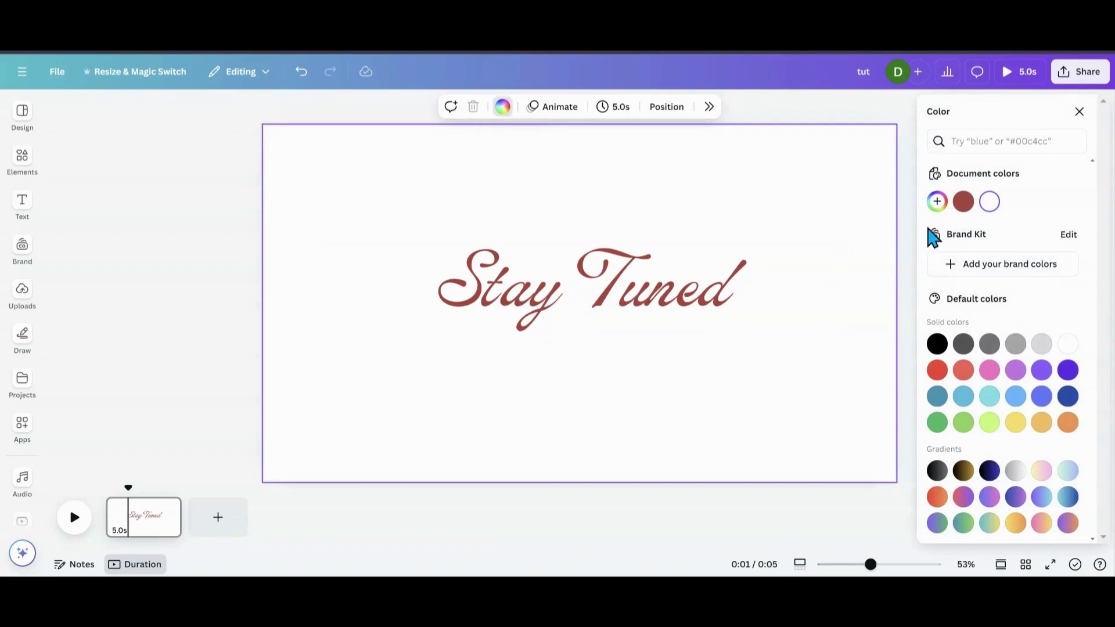
left_click(964, 202)
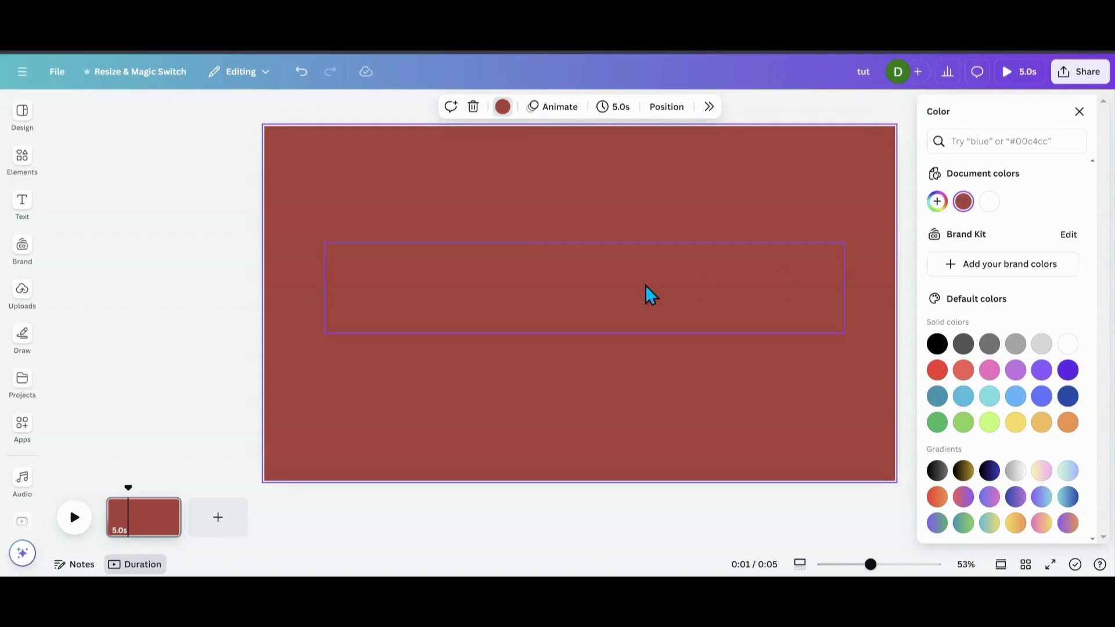
left_click(1078, 111)
left_click(585, 301)
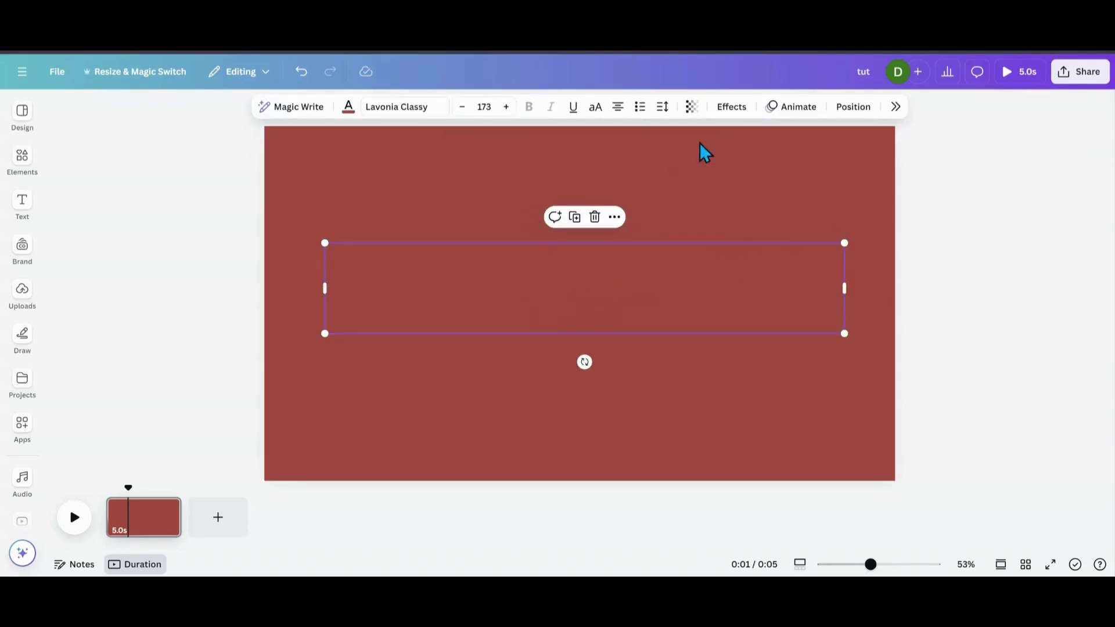
- Apply a Shadow effect to Stay Tuned and set its colour to black
left_click(895, 107)
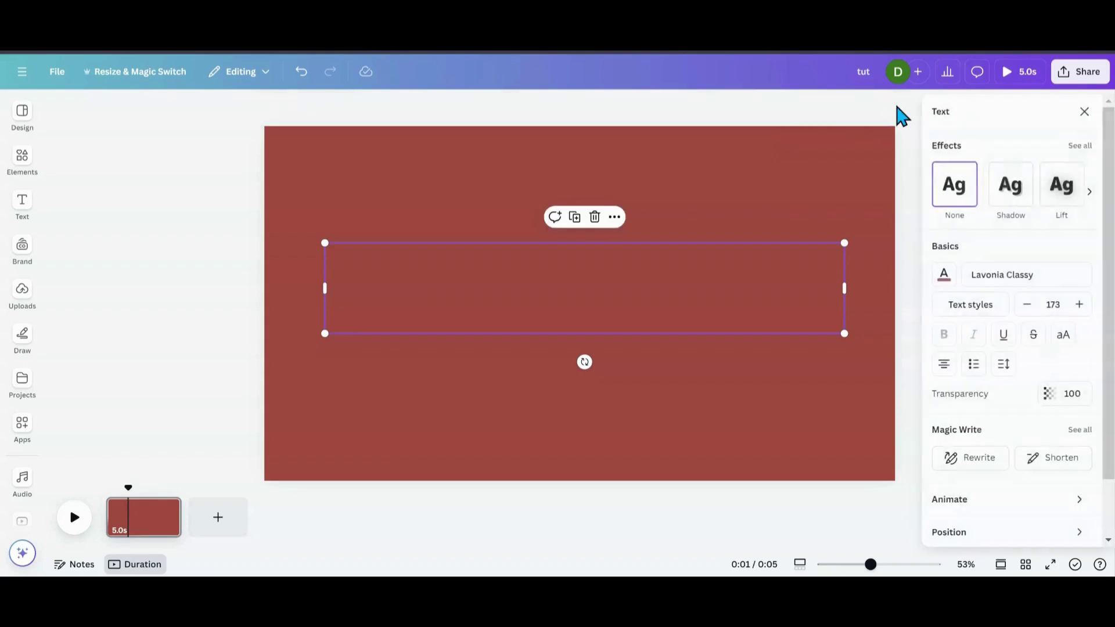
left_click(1003, 196)
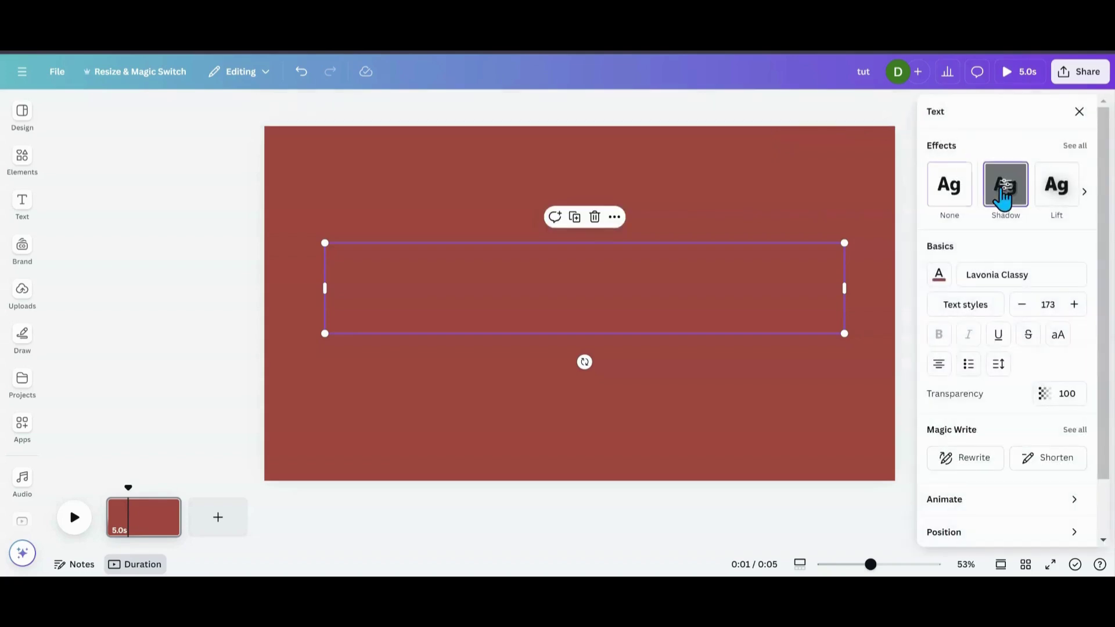
left_click(1006, 187)
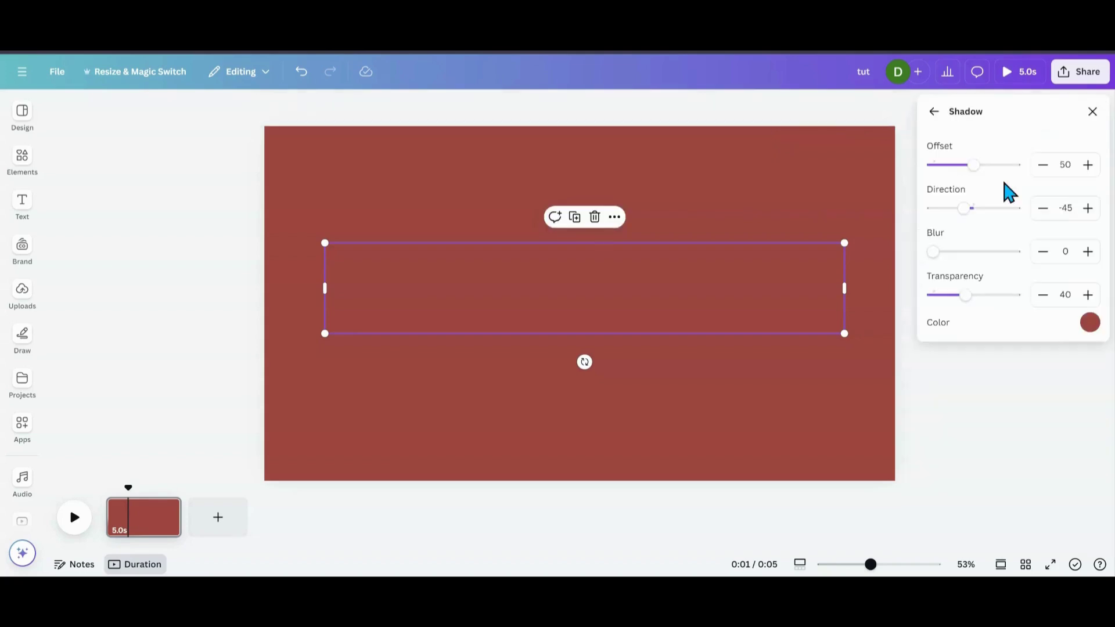
left_click(1089, 322)
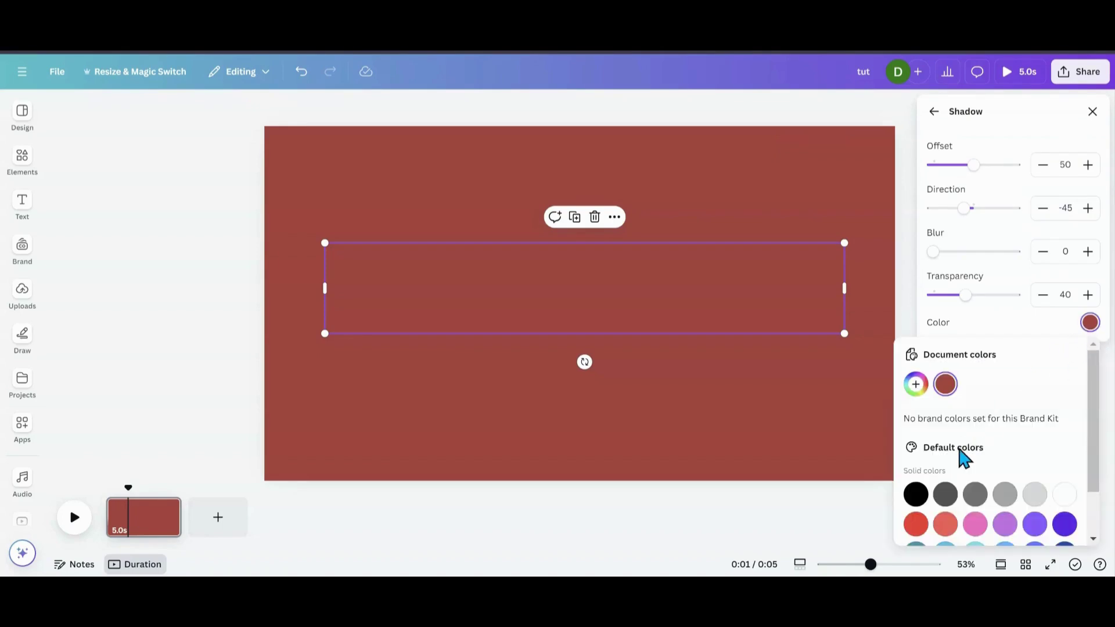
left_click(916, 494)
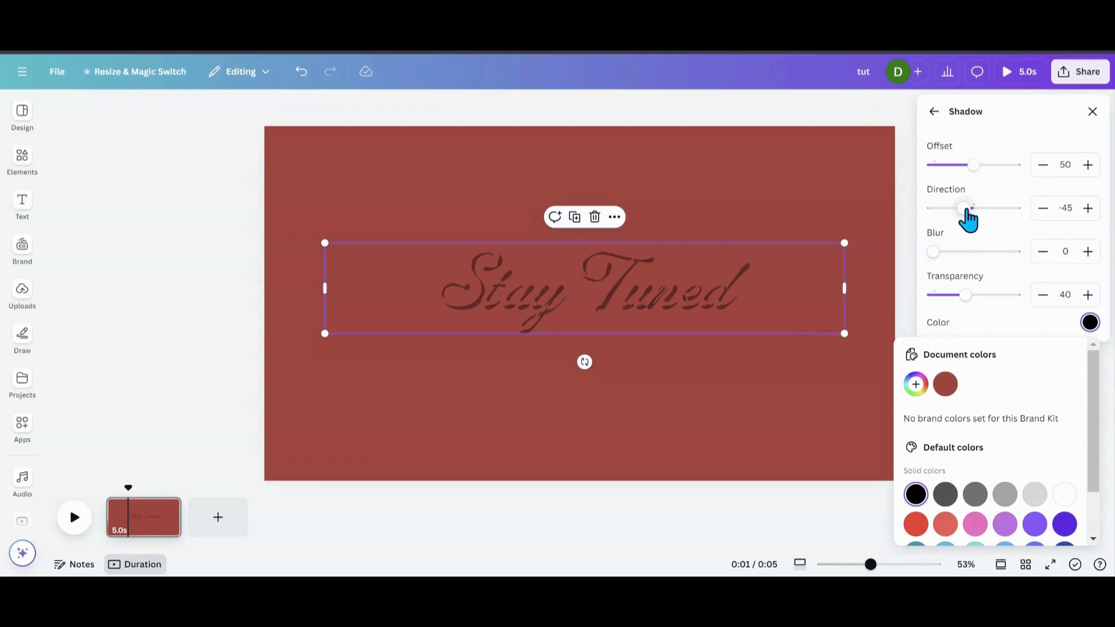
- Set the shadow to offset 16, blur 24 and transparency 20
left_click_drag(973, 166, 947, 166)
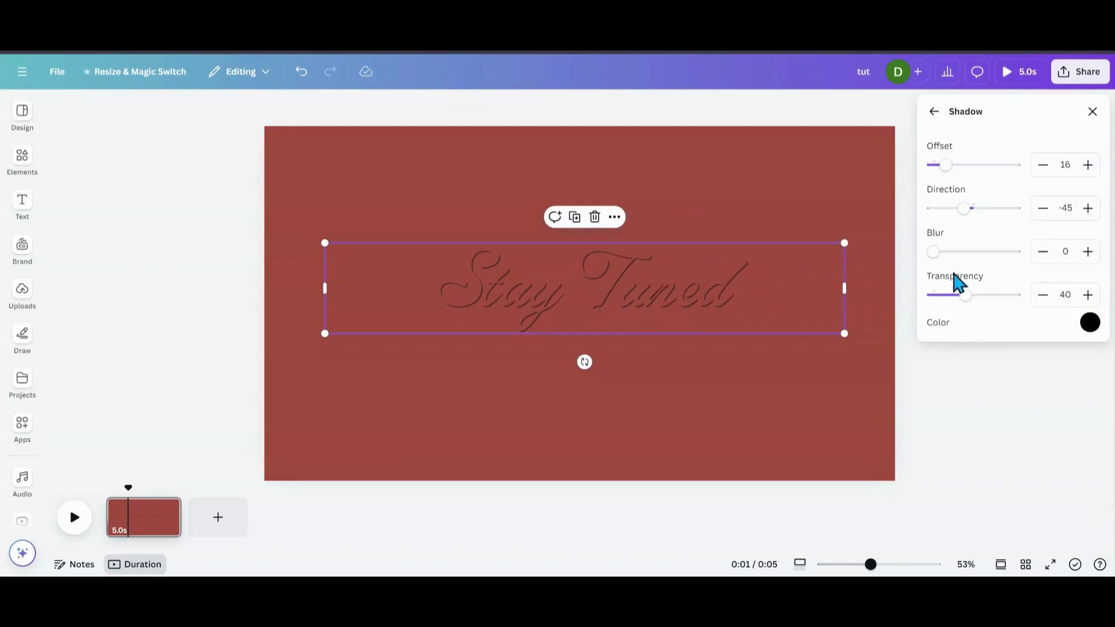
left_click_drag(933, 252, 953, 252)
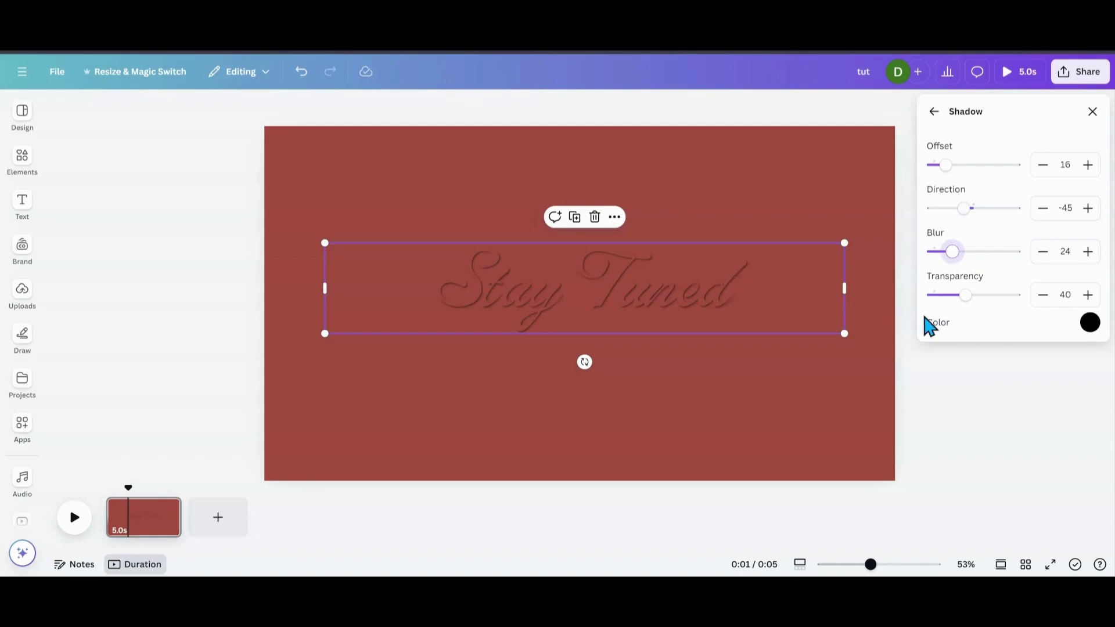
left_click(966, 301)
left_click_drag(965, 301, 956, 301)
left_click_drag(957, 299, 949, 296)
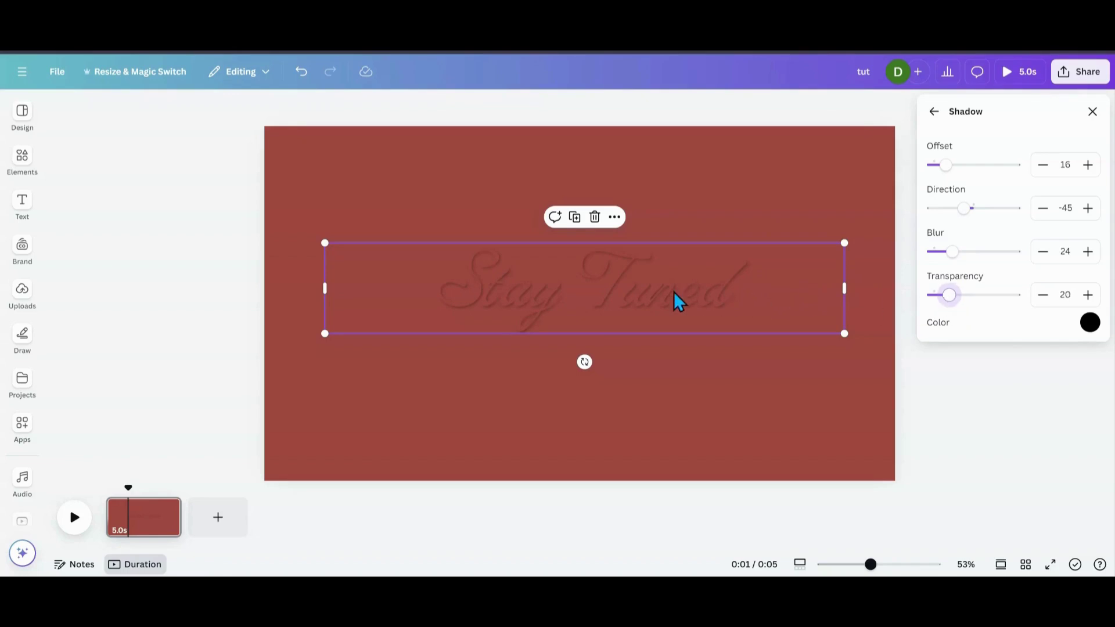
- Duplicate the Stay Tuned text and drag the copy back over the original
left_click(674, 372)
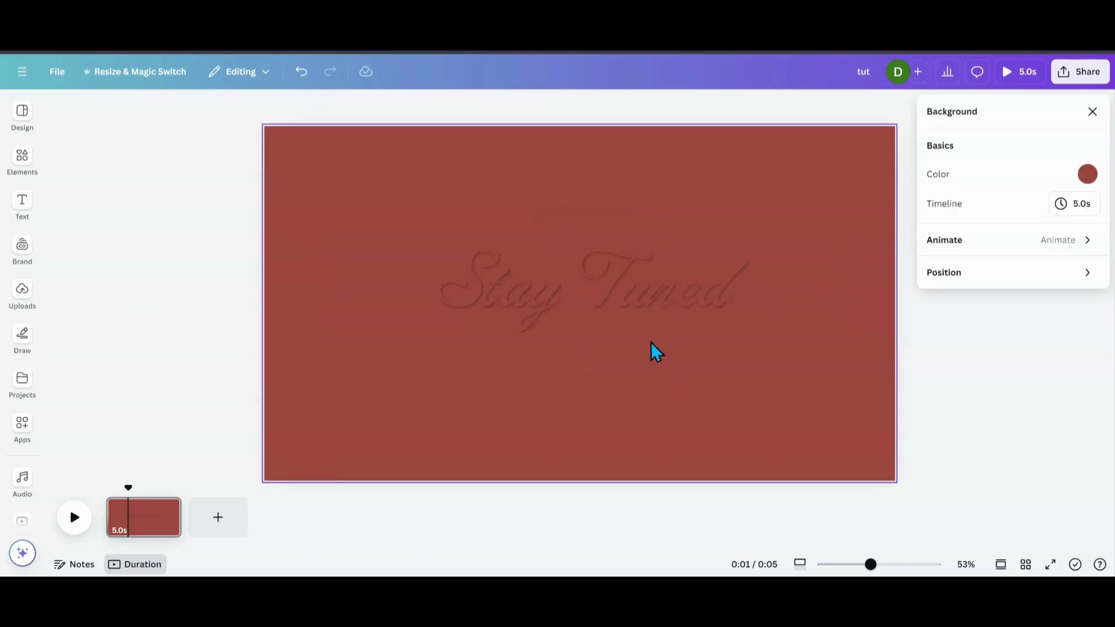
left_click(618, 295)
left_click(575, 217)
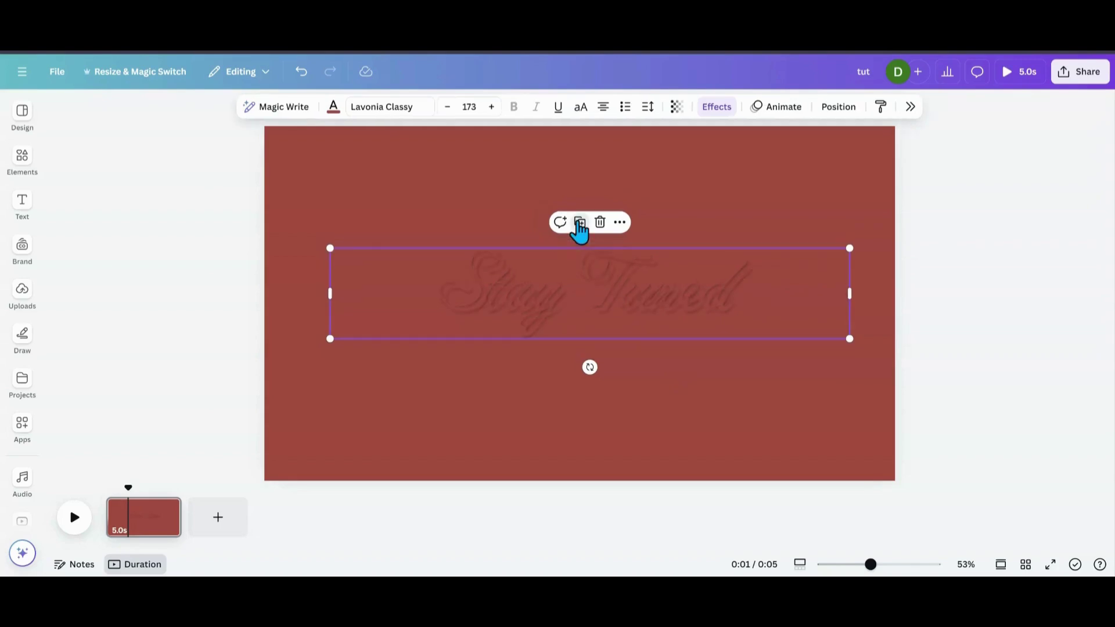
left_click_drag(565, 291, 563, 286)
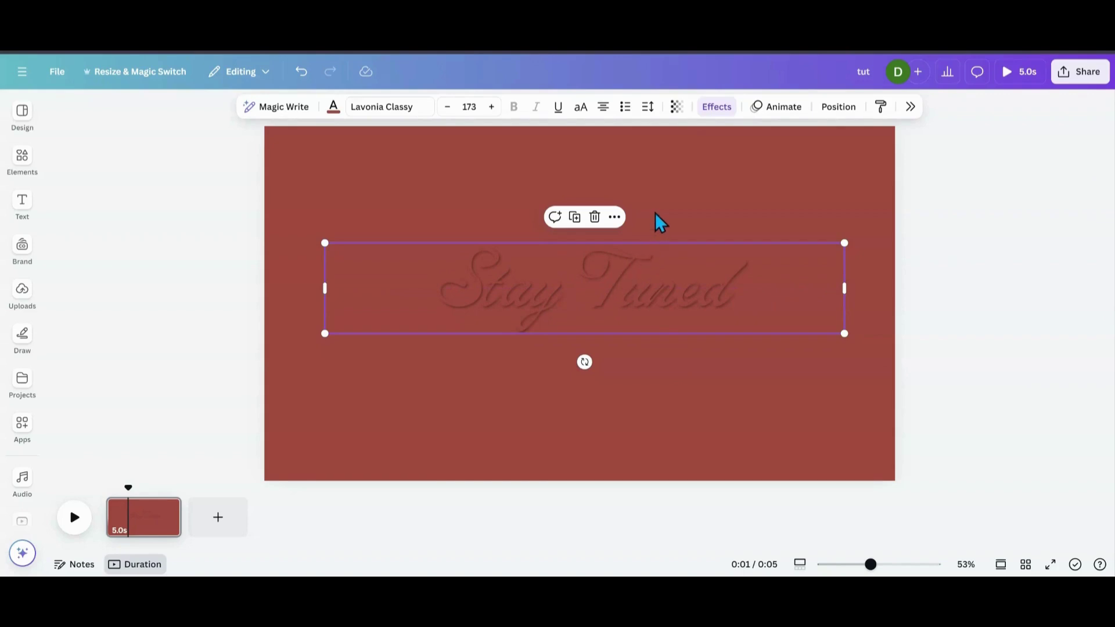
left_click(655, 212)
- Nudge the top Stay Tuned copy slightly left and up with the arrow keys
left_click(626, 281)
key("Left")
key("Left")
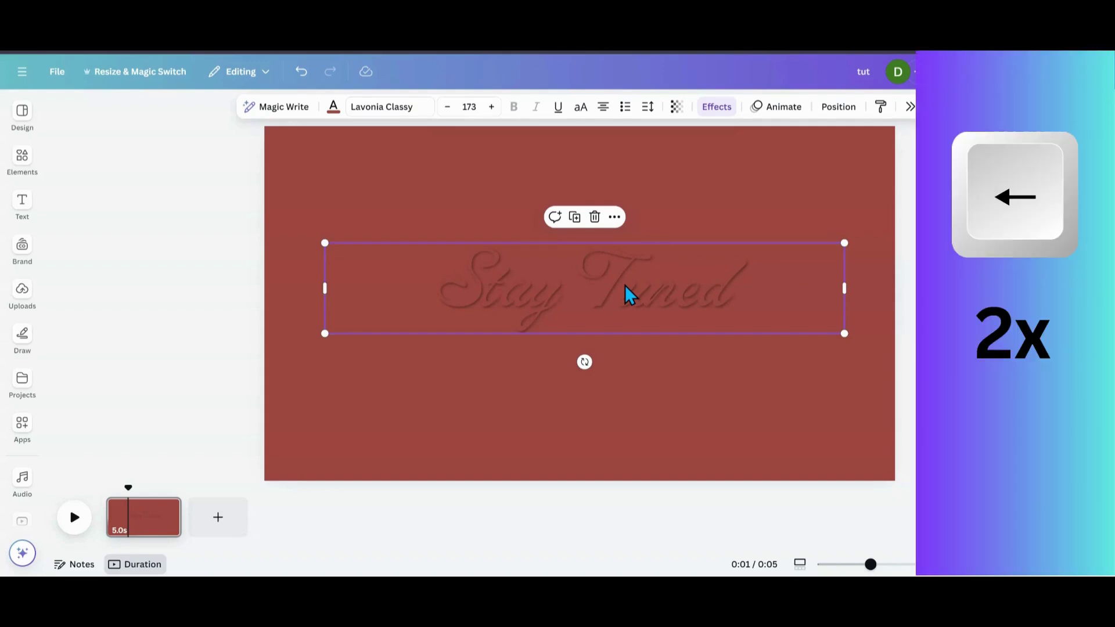
key("Escape")
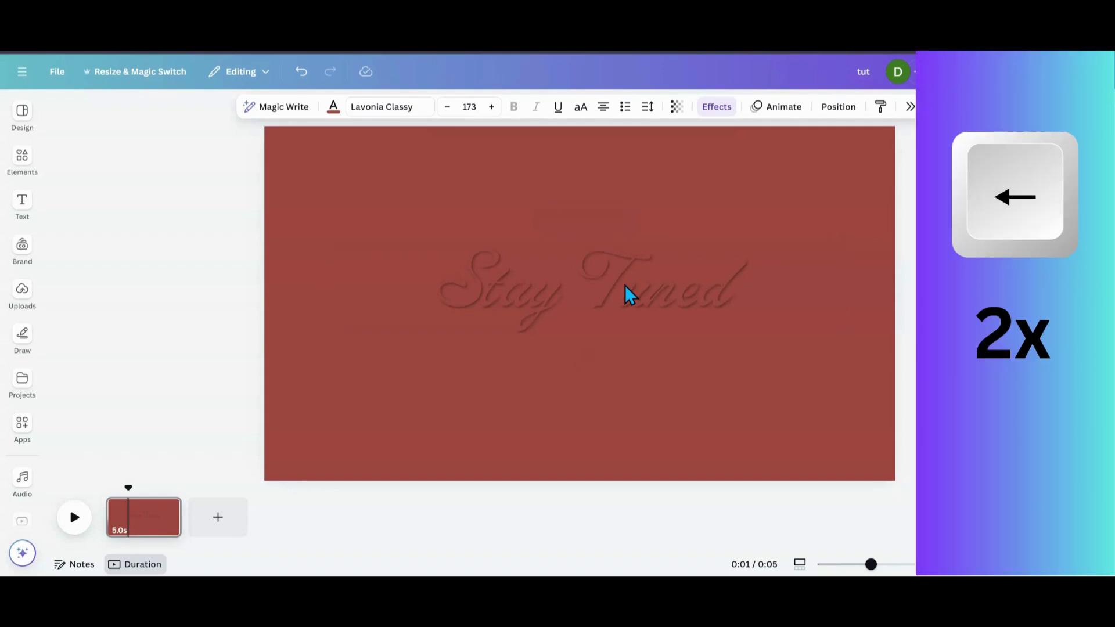
left_click(625, 285)
key("Up")
key("Up")
key("Up")
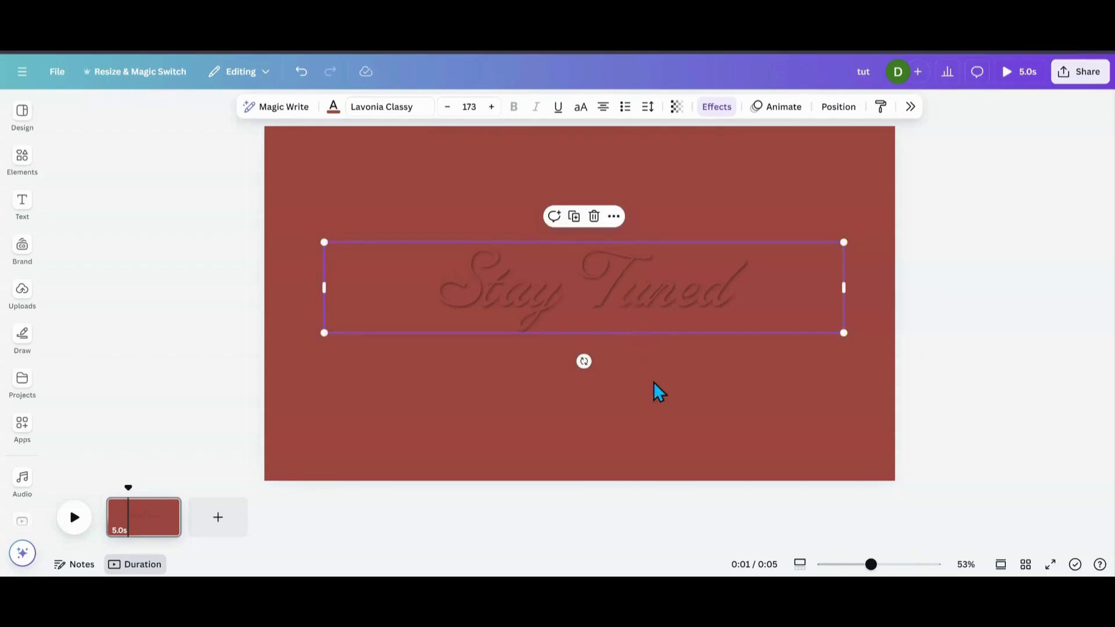
left_click(653, 381)
left_click(626, 301)
- Duplicate Stay Tuned again and align the new copy almost exactly over the original
left_click(575, 217)
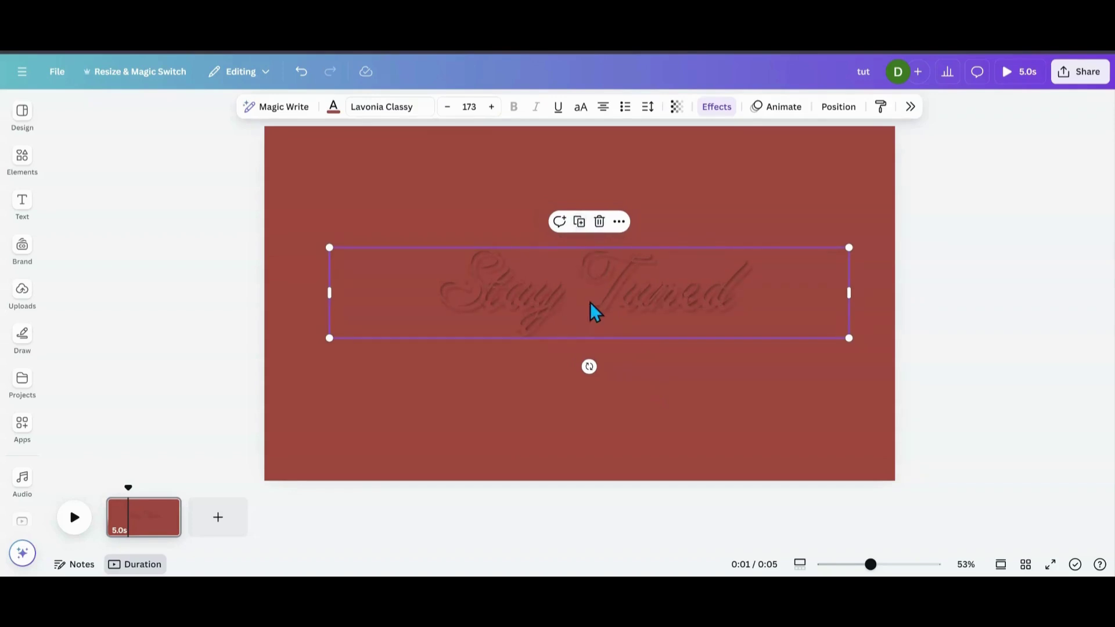
left_click_drag(590, 302, 587, 298)
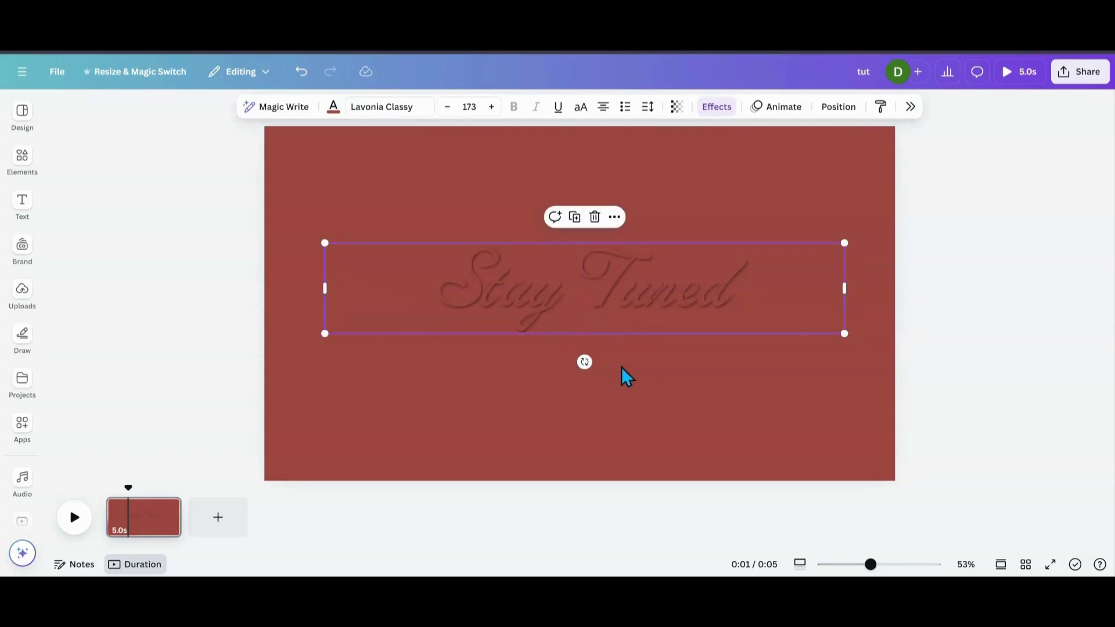
left_click(621, 357)
left_click(610, 304)
left_click_drag(607, 297, 607, 298)
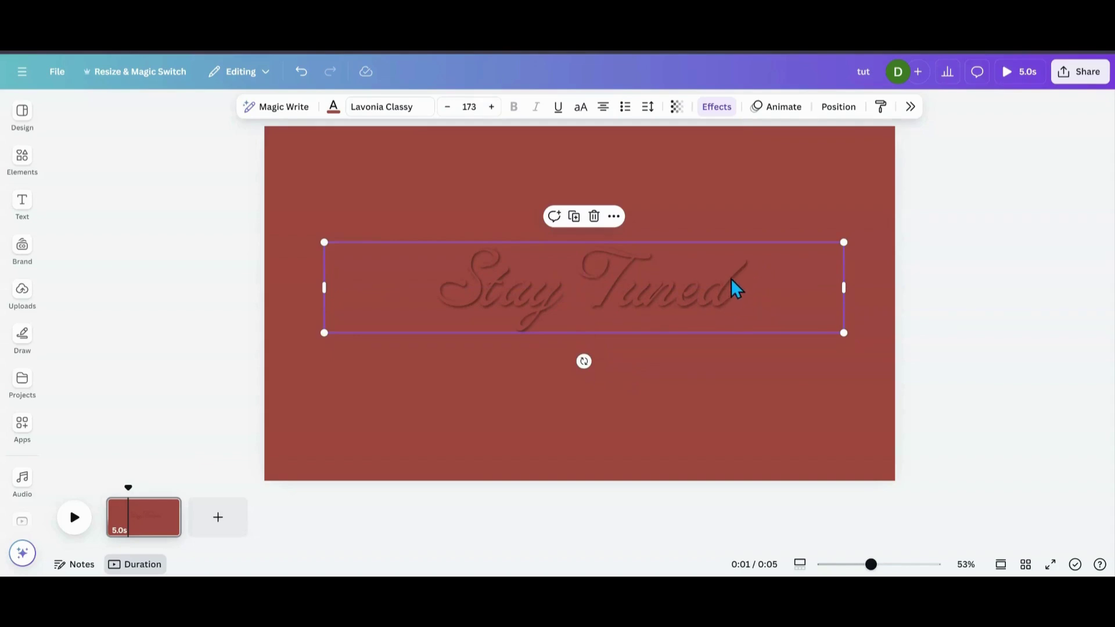
left_click(464, 350)
left_click(491, 306)
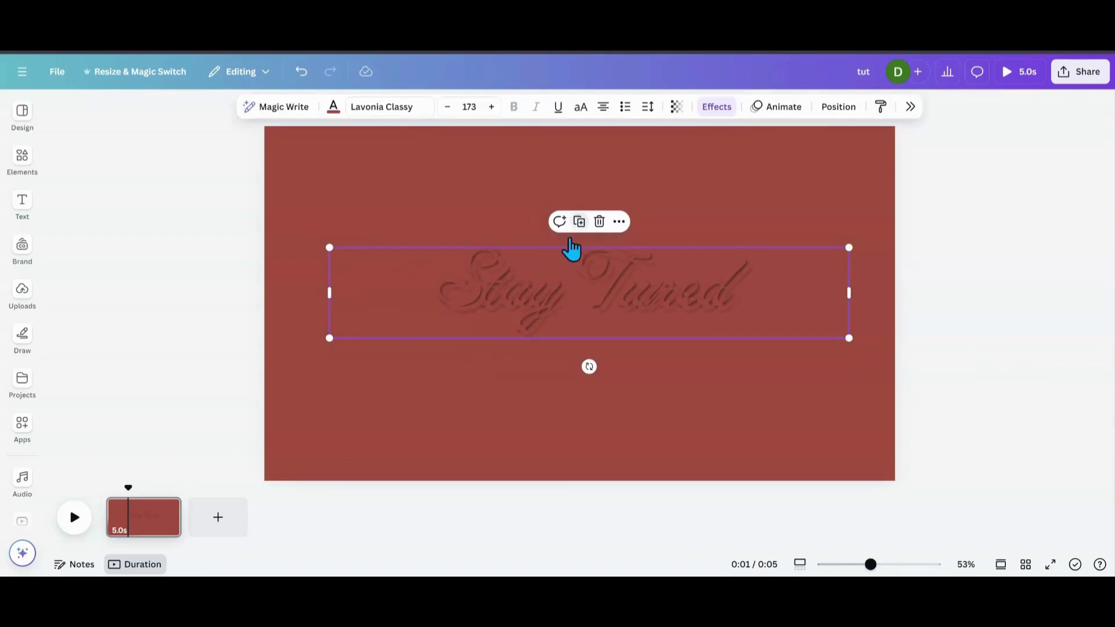
left_click_drag(555, 294, 552, 291)
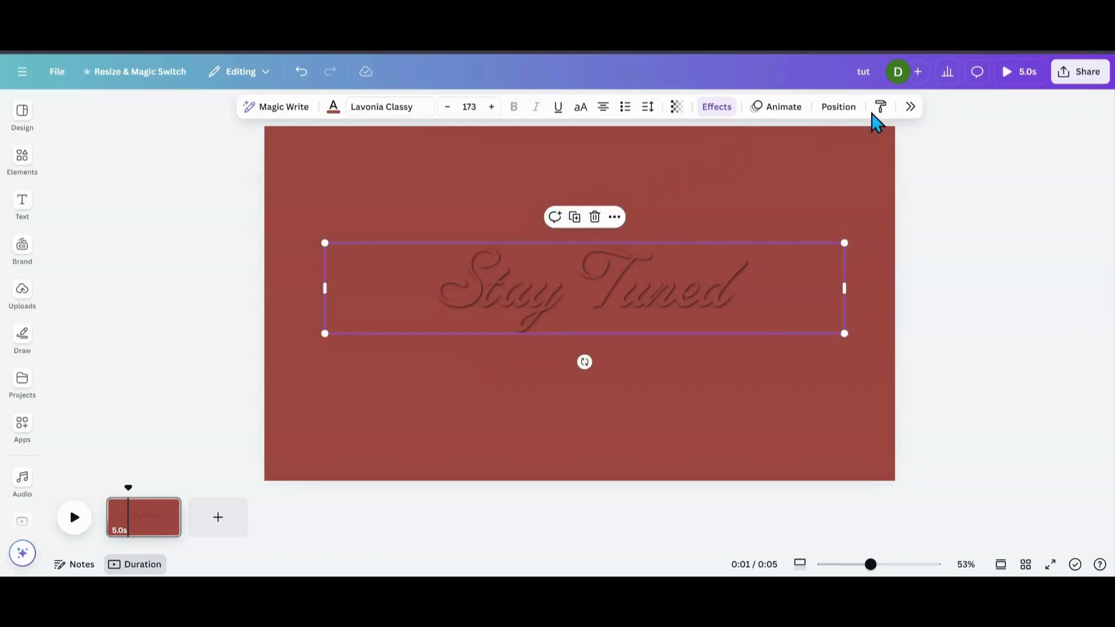
- Change the top copy's shadow colour to white
left_click(911, 112)
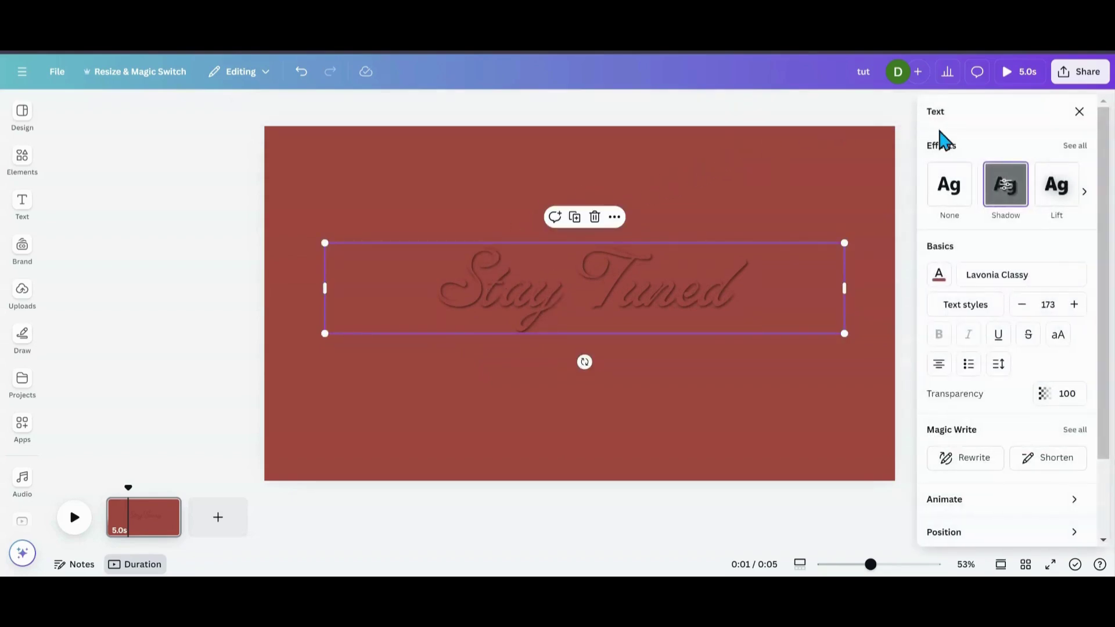
left_click(1004, 200)
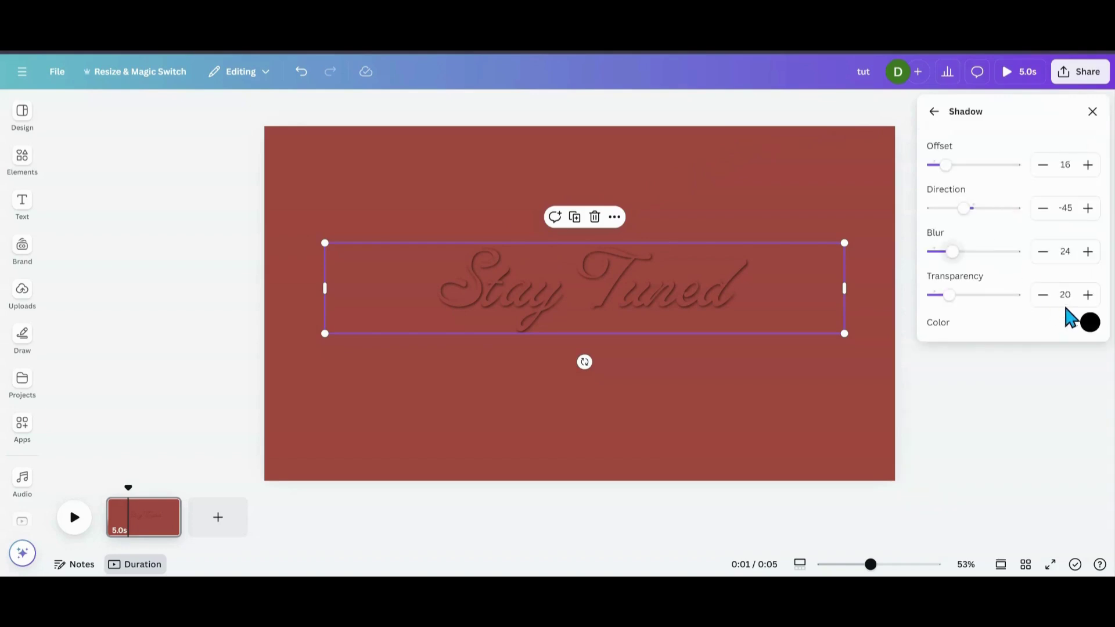
left_click(1088, 323)
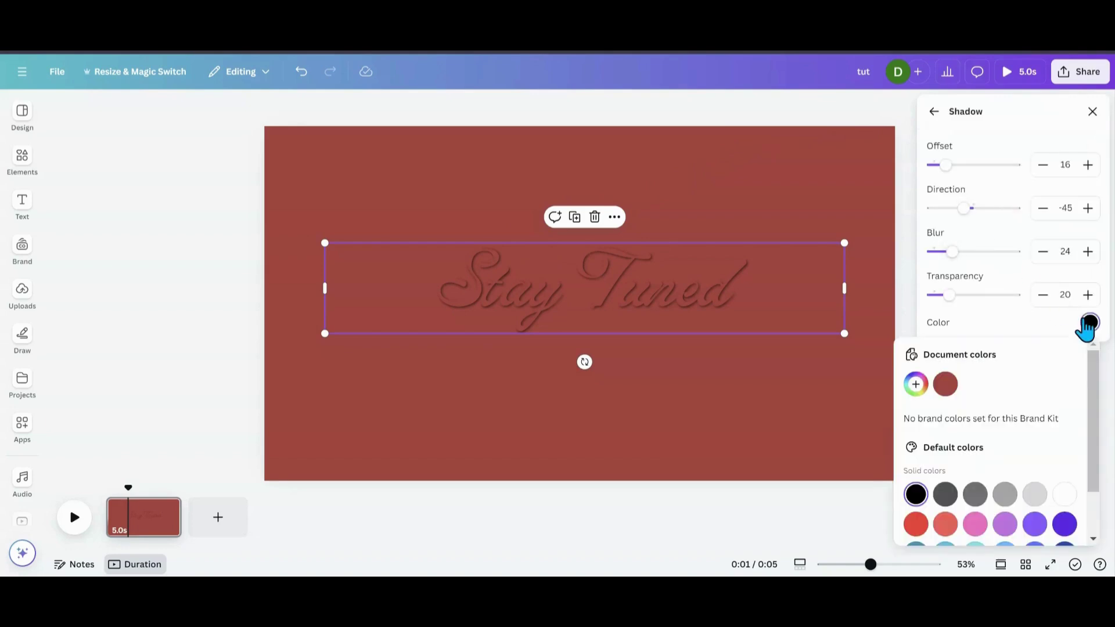
left_click(1065, 495)
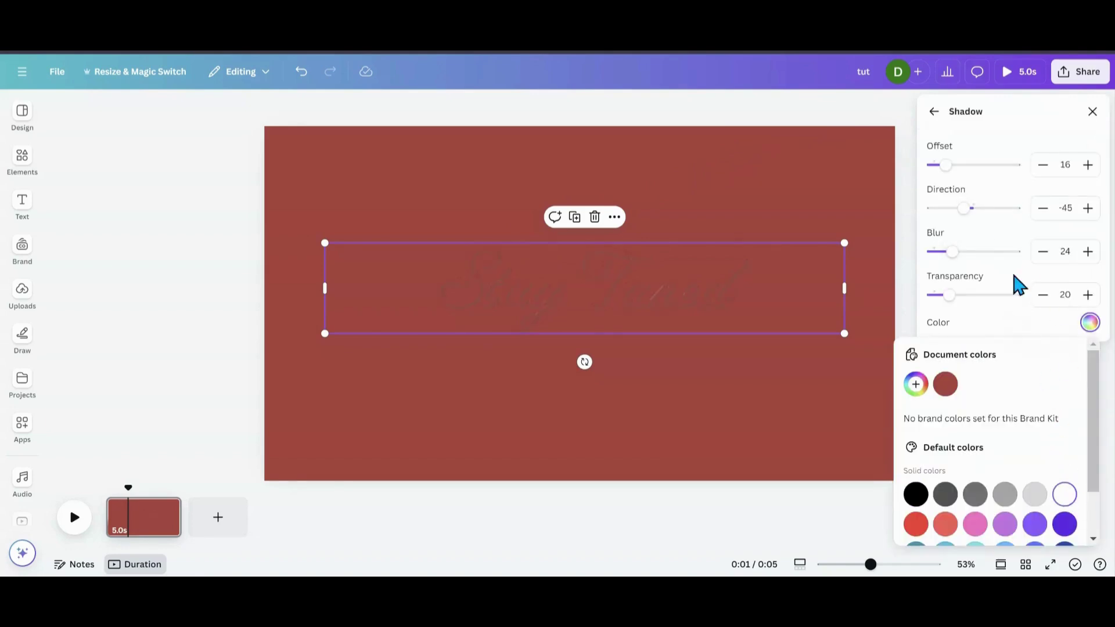
left_click(966, 214)
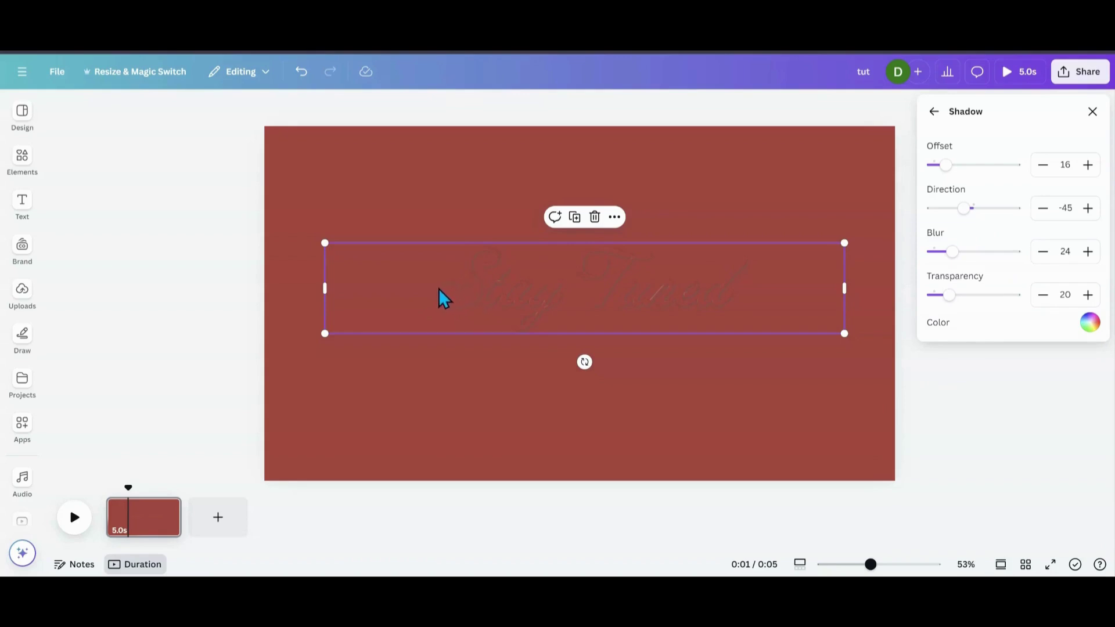
- Set the white shadow to direction 157, offset 10, blur 39 and transparency 23
left_click_drag(964, 208, 1010, 208)
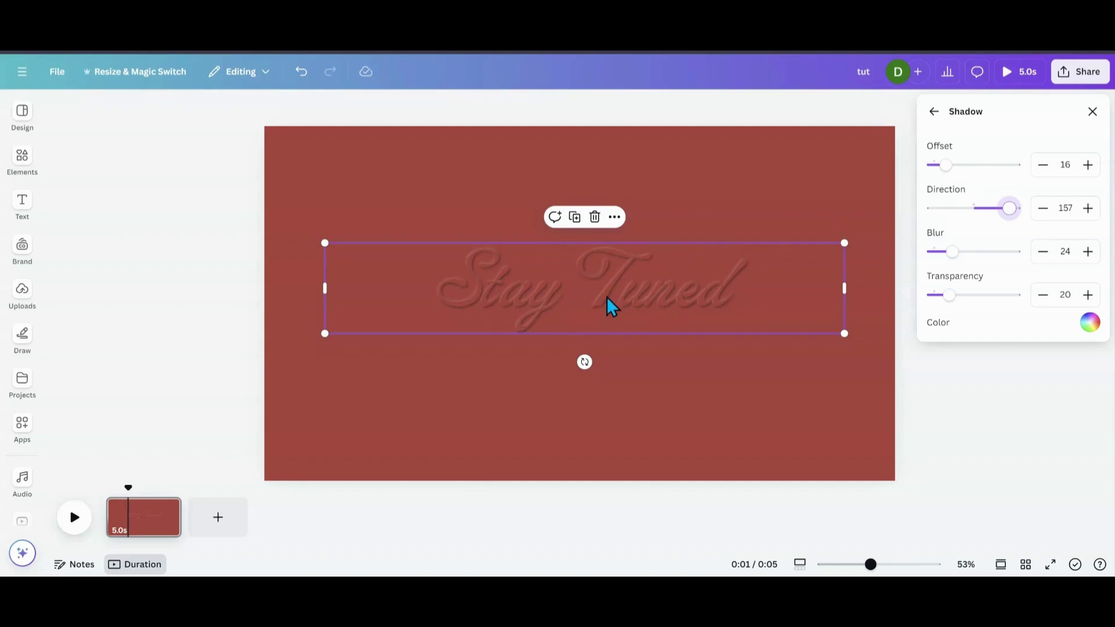
left_click(951, 296)
left_click_drag(952, 252, 967, 253)
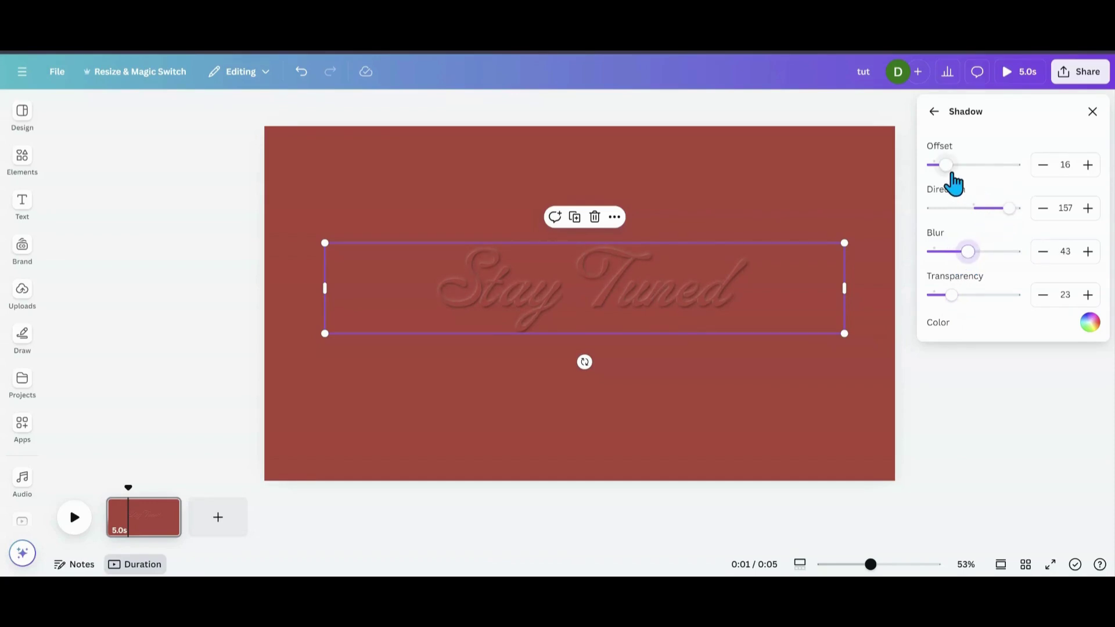
left_click_drag(951, 174, 940, 174)
left_click(967, 256)
left_click_drag(968, 256, 964, 256)
left_click(791, 415)
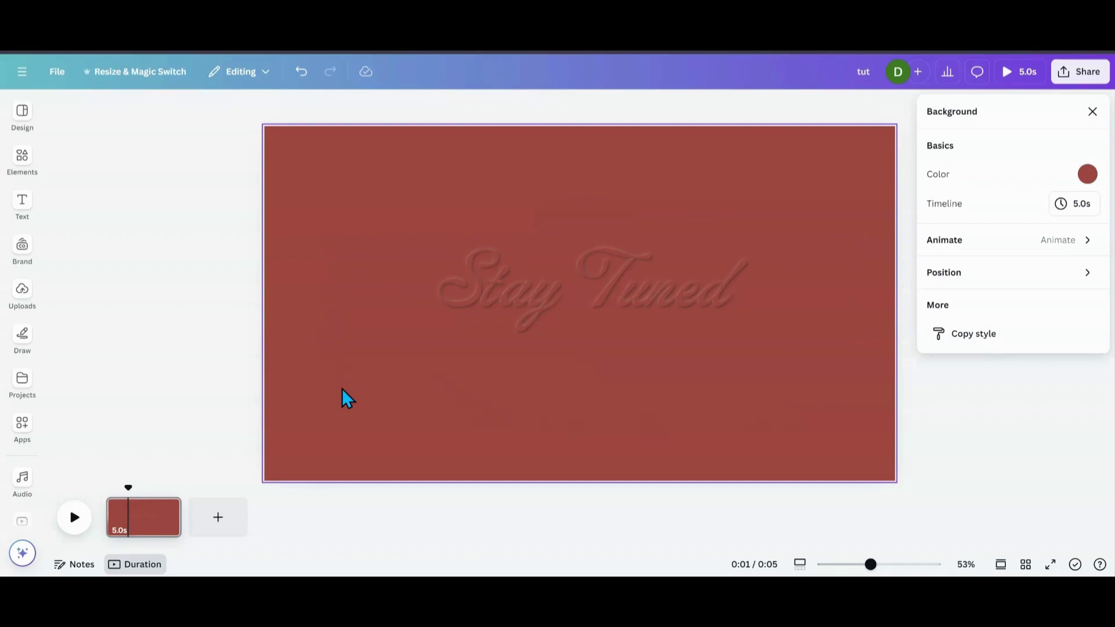
- Close the Background panel
left_click(1093, 112)
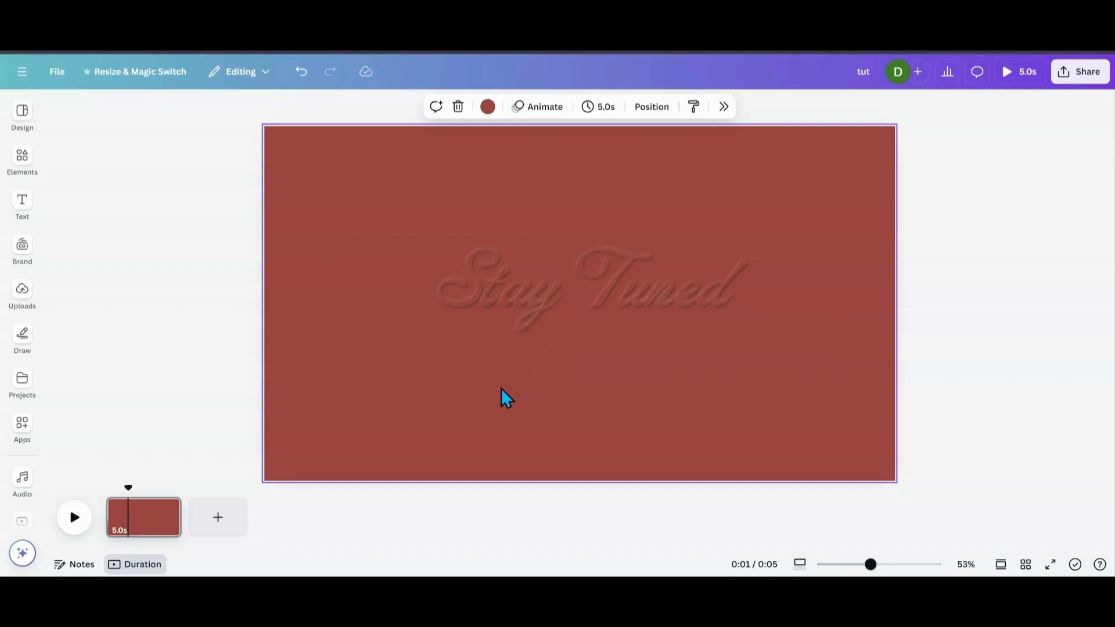
- Drag a Stay Tuned copy down so a second embossed heading sits below the main text
left_click(524, 306)
left_click_drag(524, 306, 530, 247)
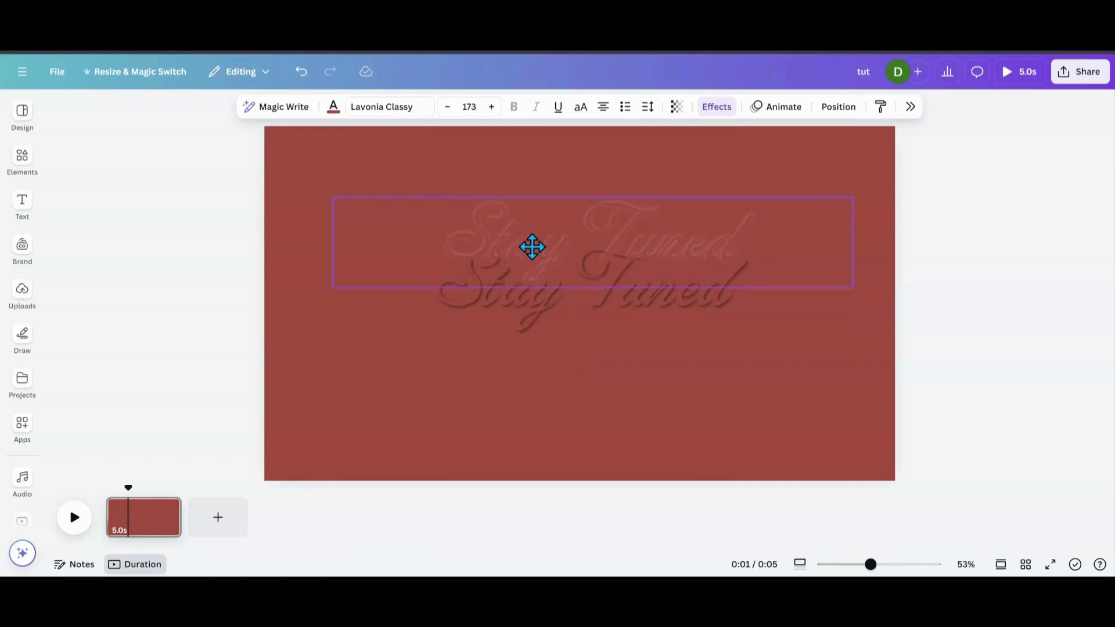
left_click_drag(523, 295, 523, 307)
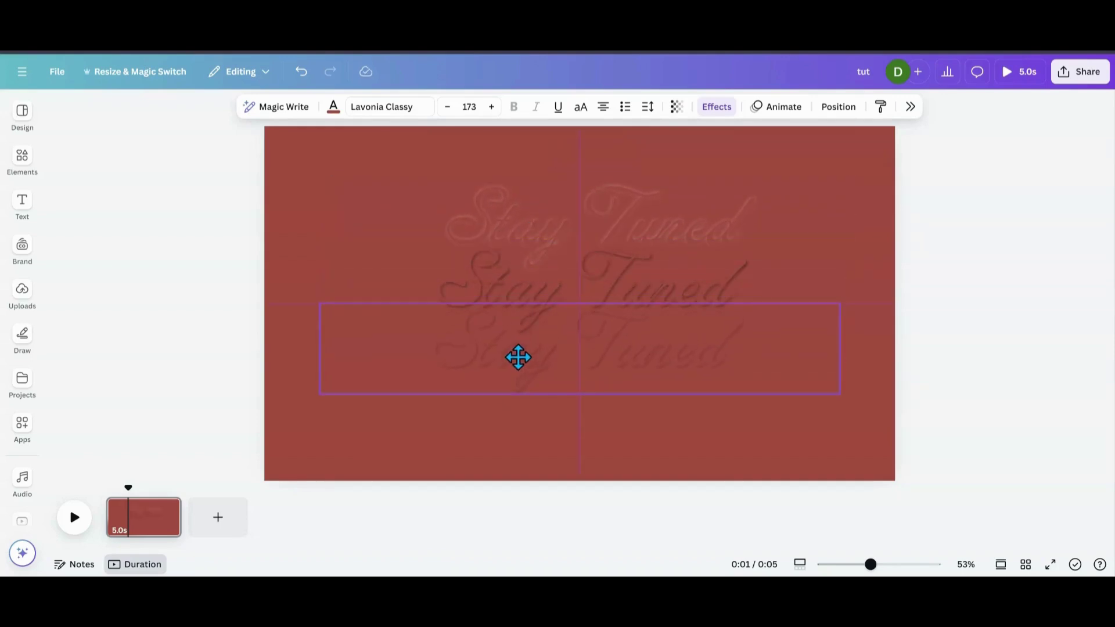
left_click_drag(518, 358, 515, 374)
left_click_drag(550, 231, 587, 378)
left_click(621, 441)
left_click(580, 450)
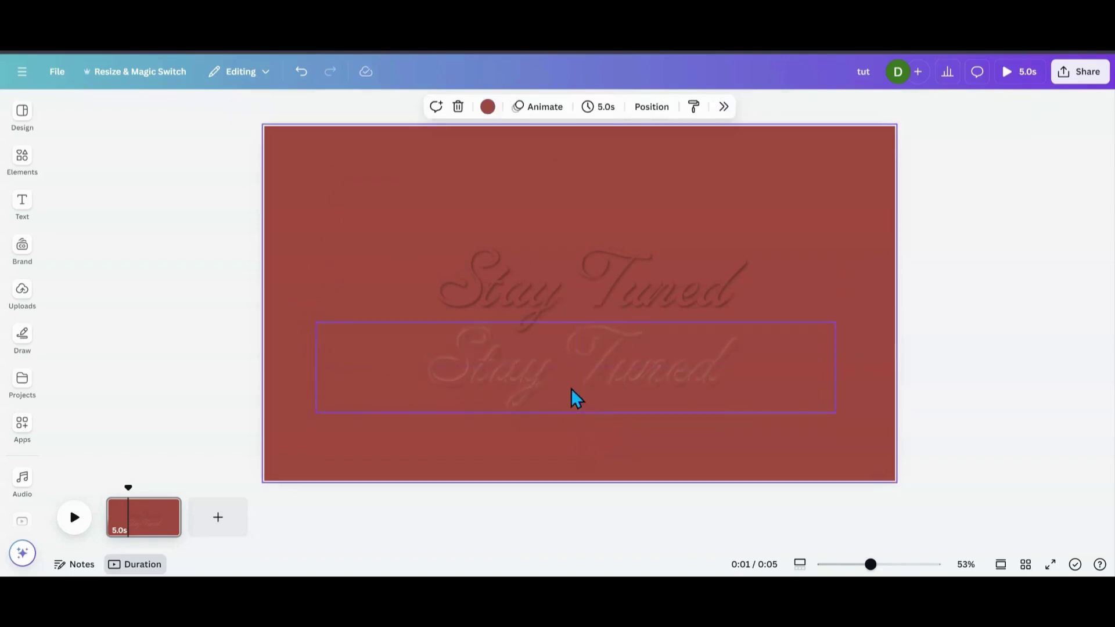
left_click(575, 394)
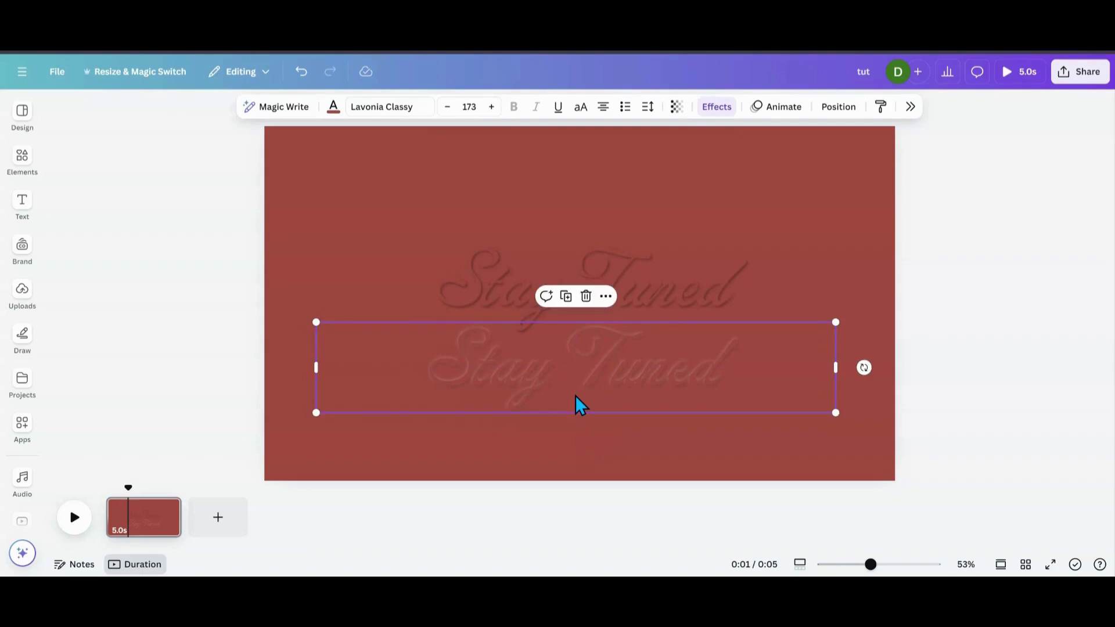
left_click_drag(575, 395, 575, 396)
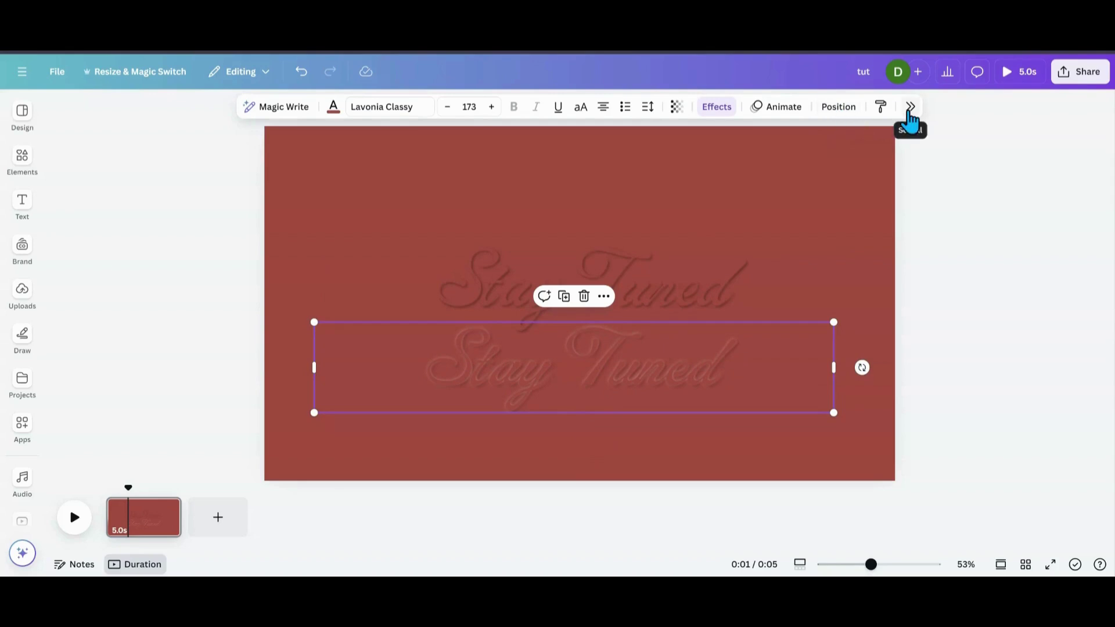
- Raise the lower copy's shadow offset slightly to 11
left_click(917, 115)
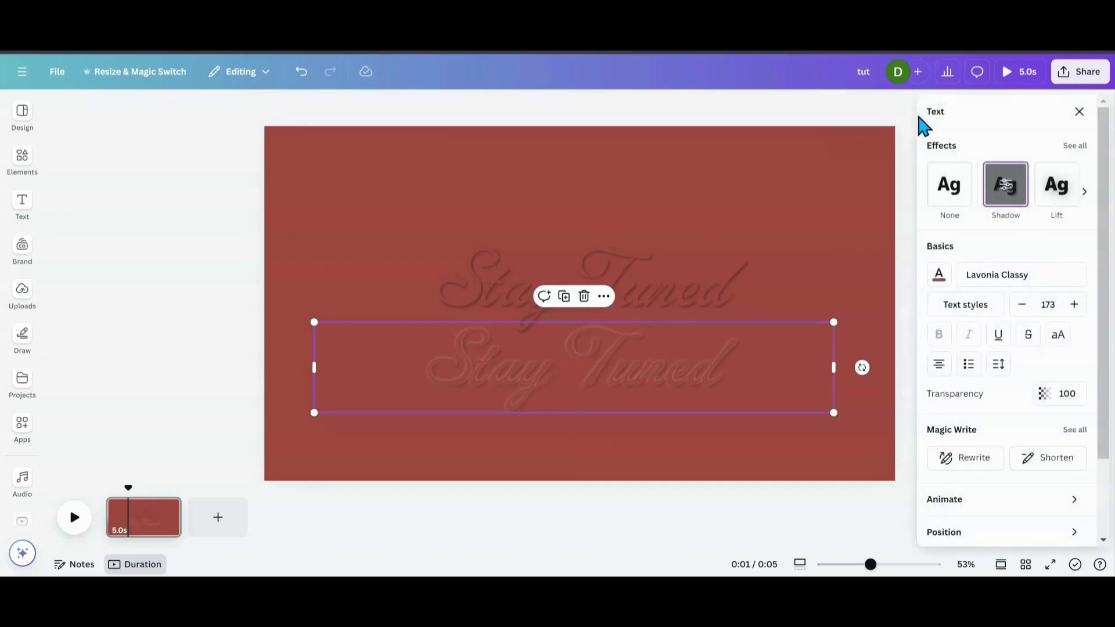
left_click(1006, 194)
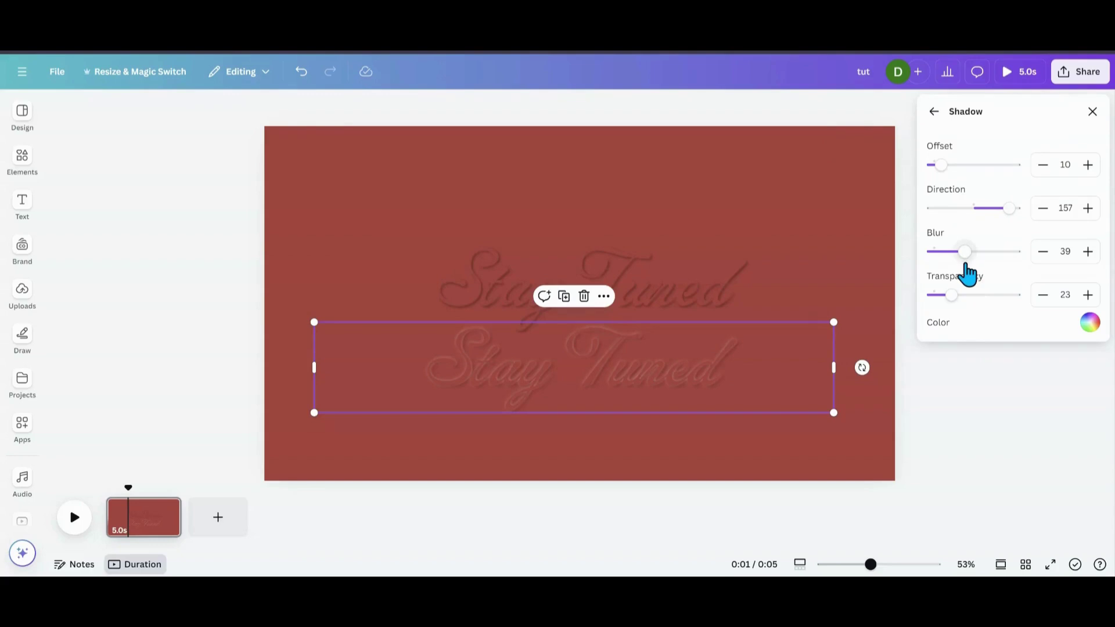
left_click(945, 167)
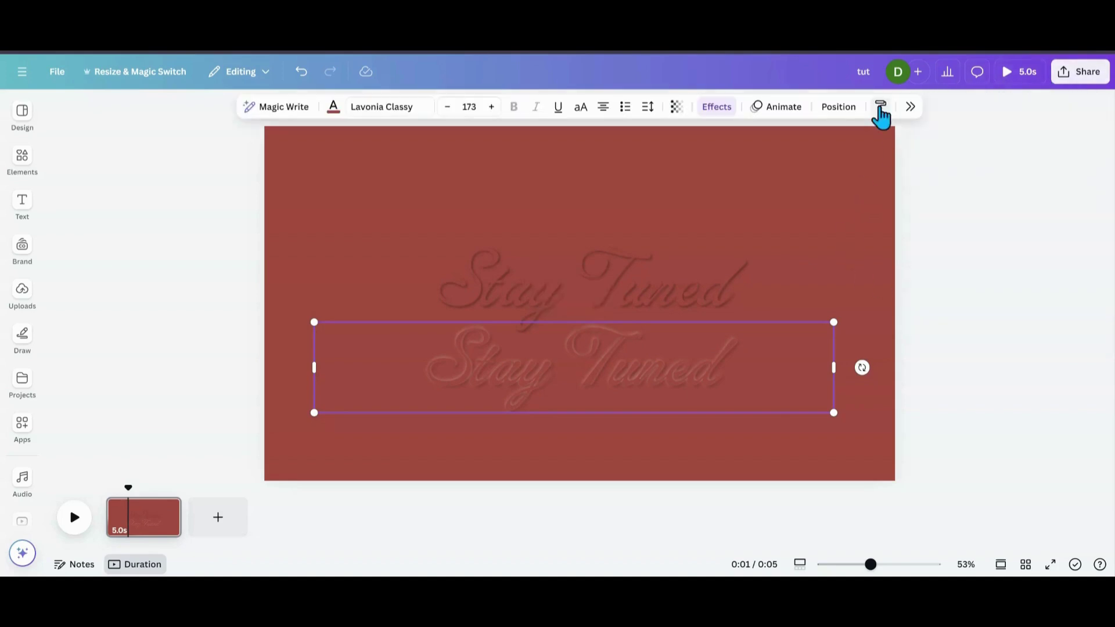
- Select the second Stay Tuned layer and raise its black shadow transparency to 42
left_click(839, 110)
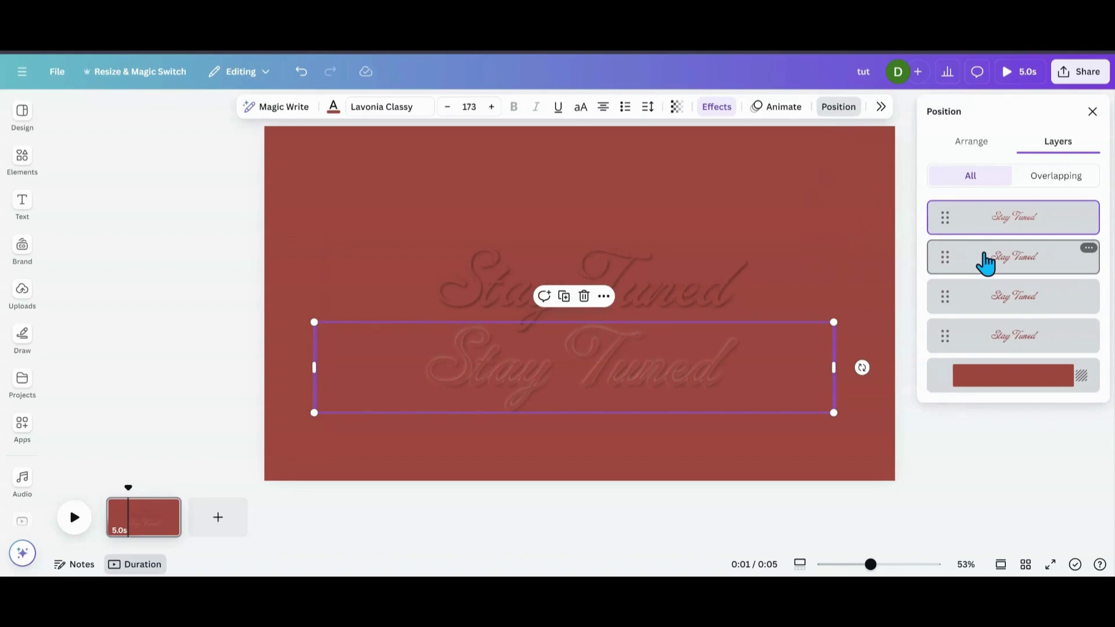
left_click(985, 263)
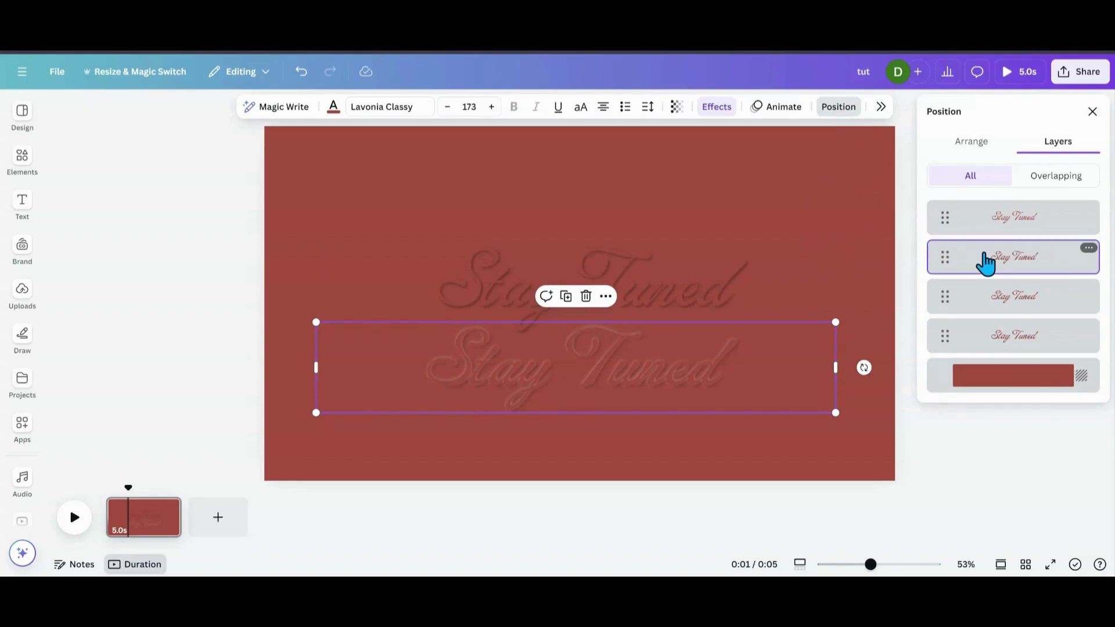
left_click(878, 110)
left_click(998, 193)
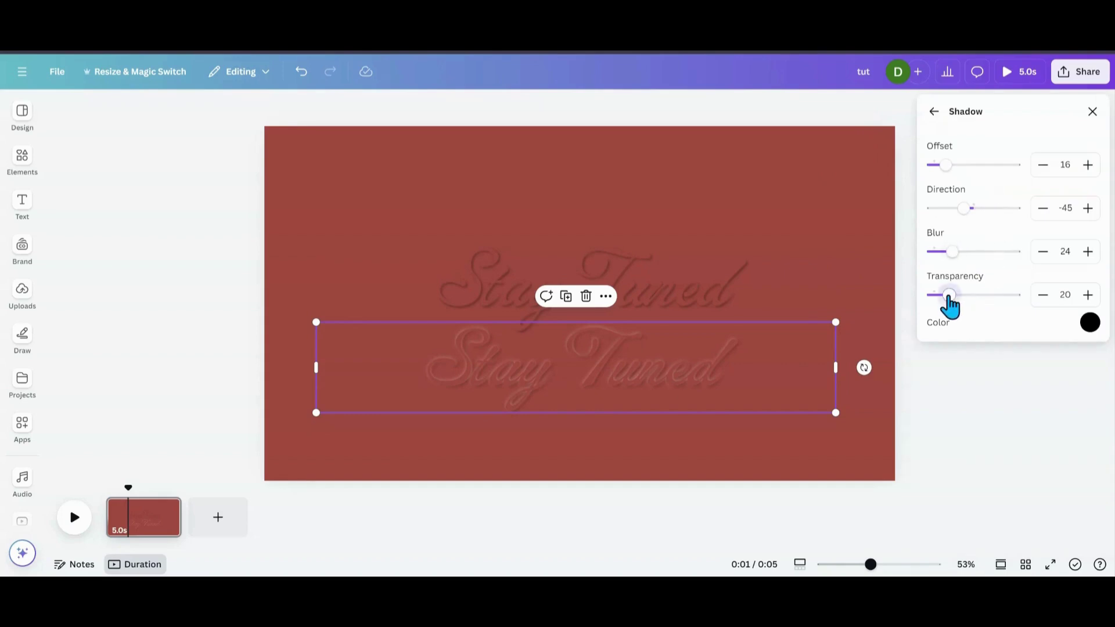
left_click_drag(950, 297, 968, 296)
left_click(831, 478)
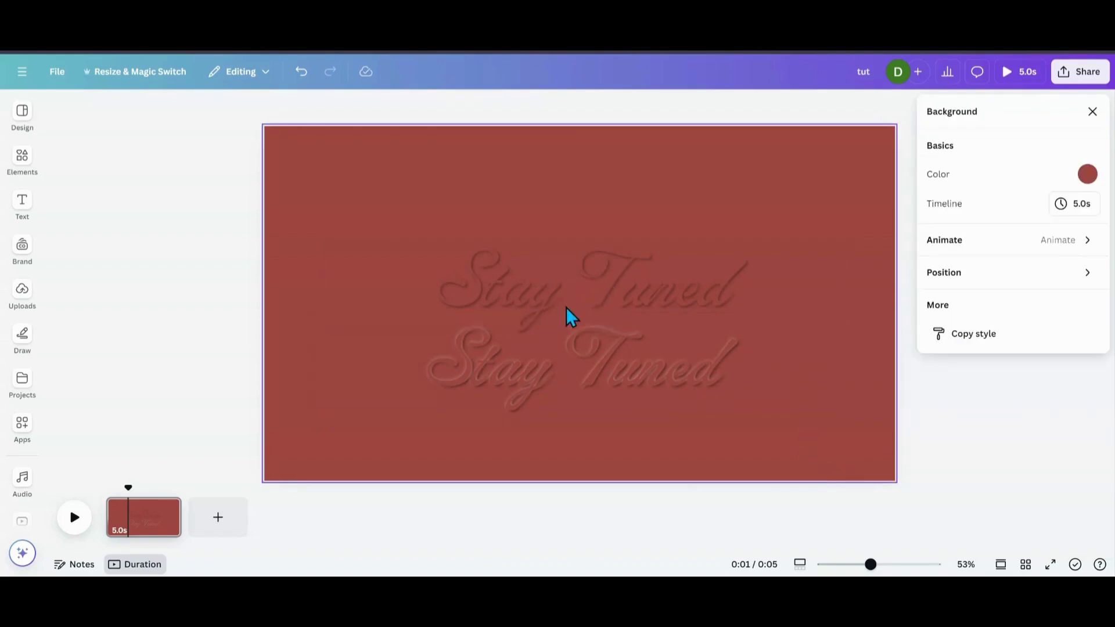
- Undo the last three edits to rejoin the Stay Tuned copies as one centred heading
left_click(300, 82)
left_click(301, 82)
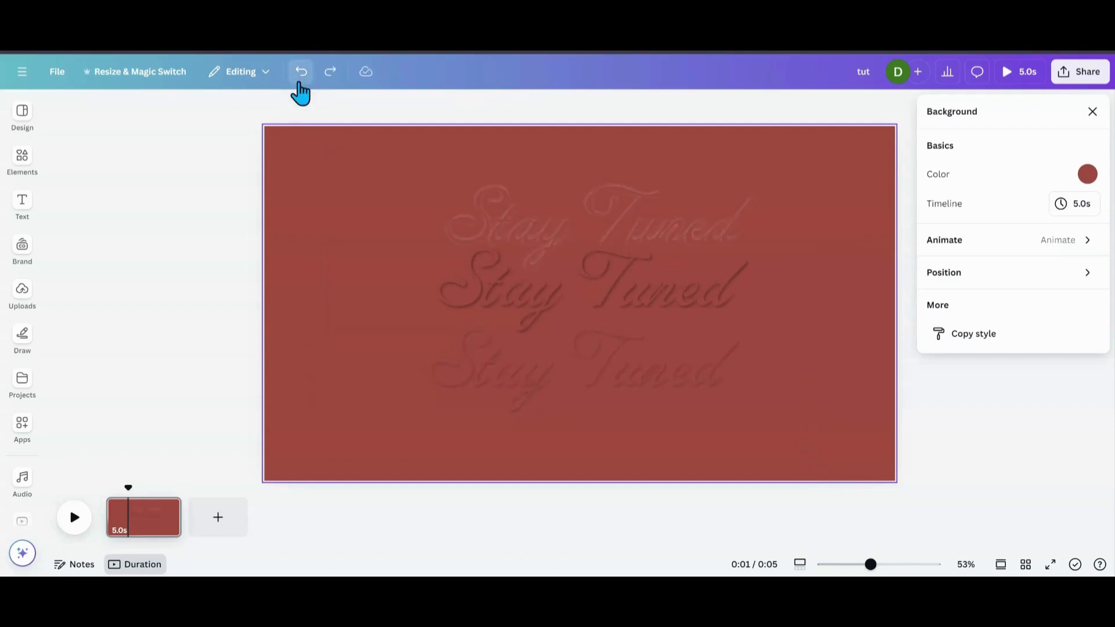
left_click(300, 82)
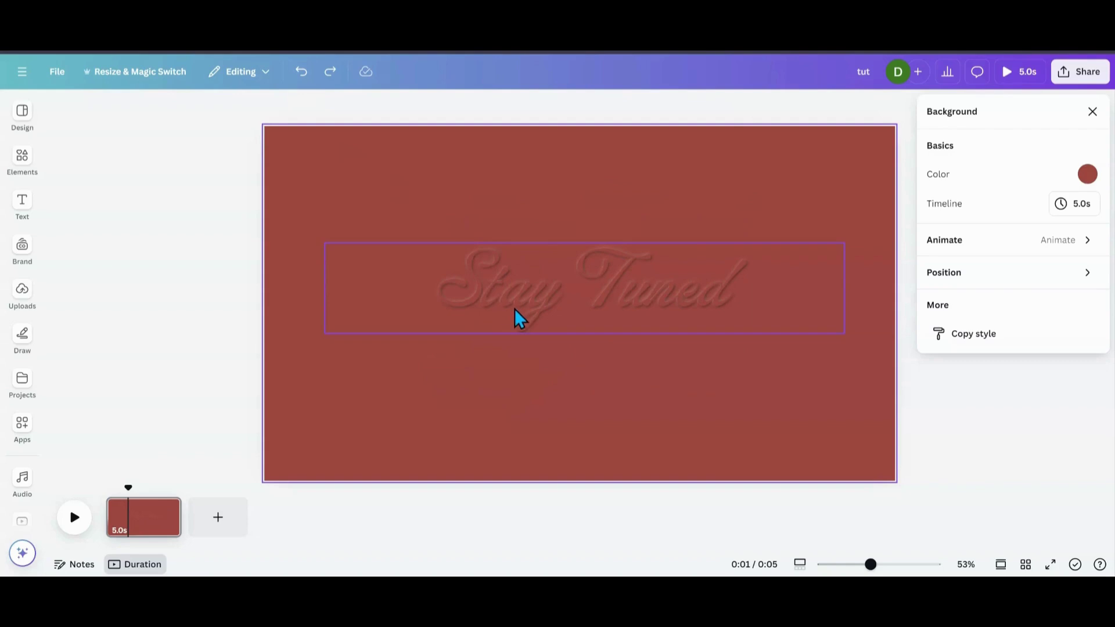